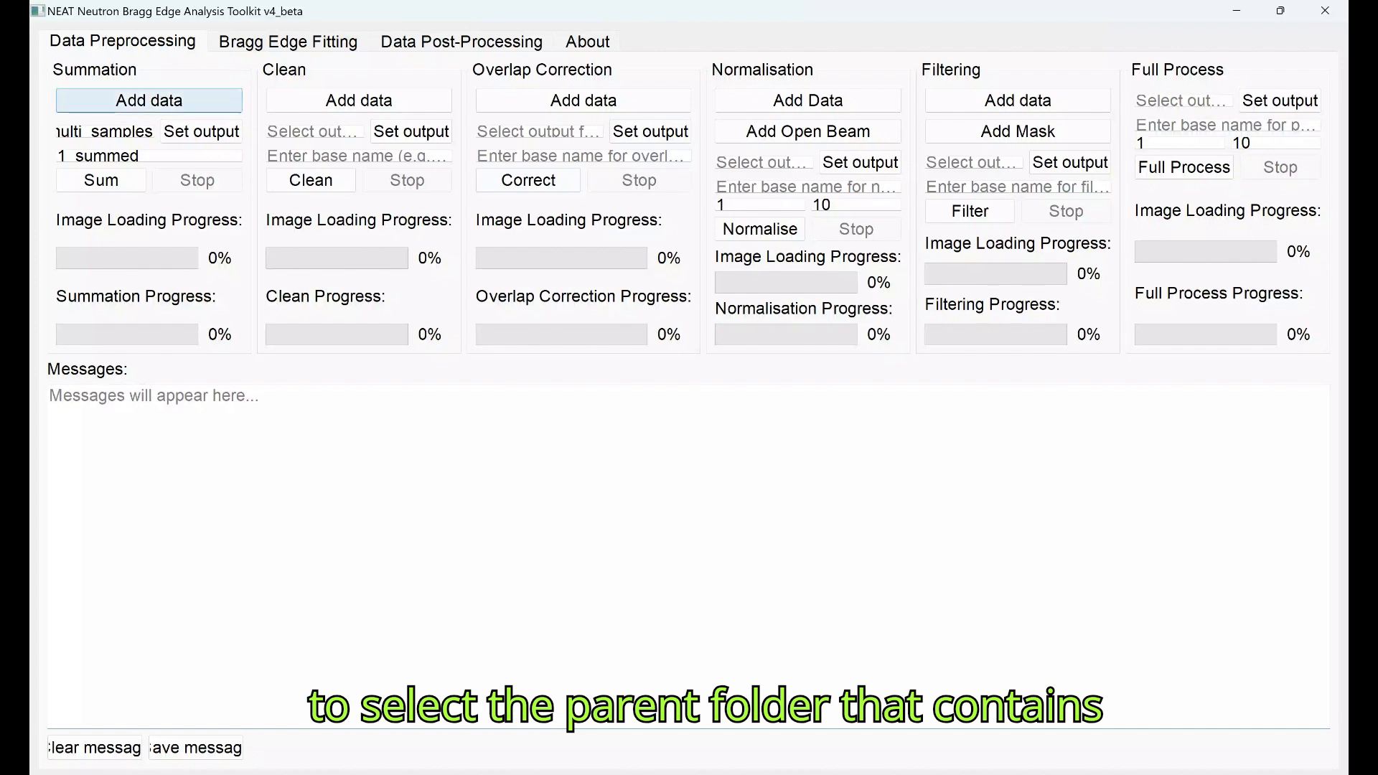
- Load the multi_samples folder from 15_BEI test as the data for Summation
left_click(158, 101)
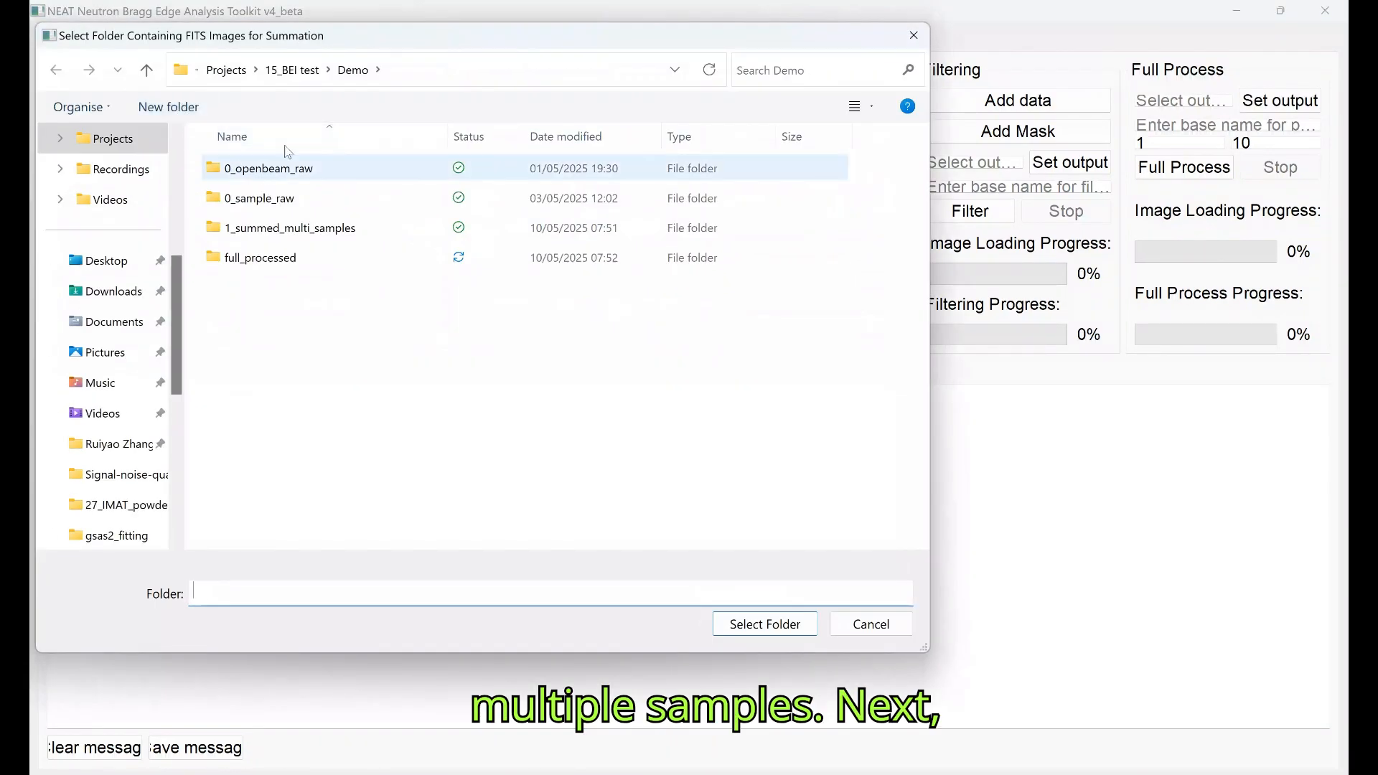
left_click(290, 69)
left_click(271, 258)
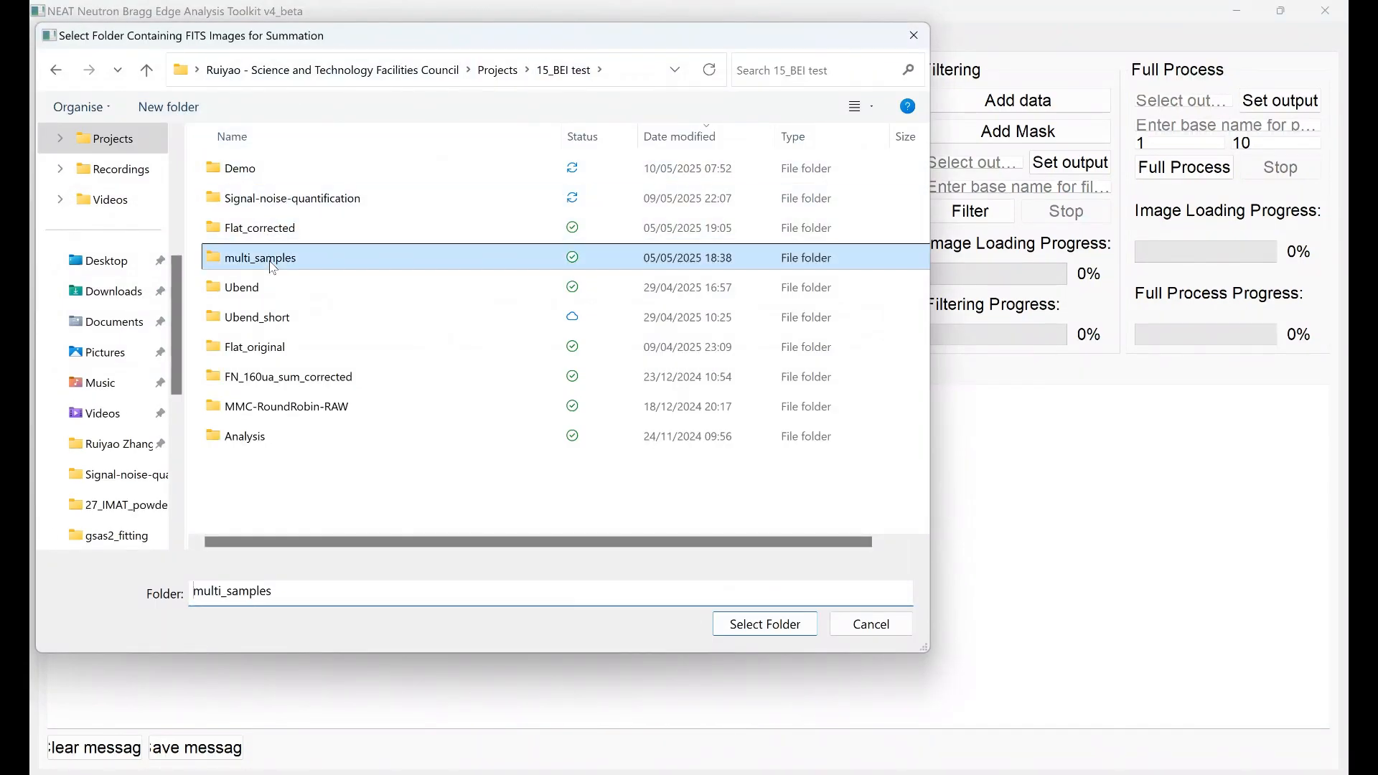
left_click(780, 626)
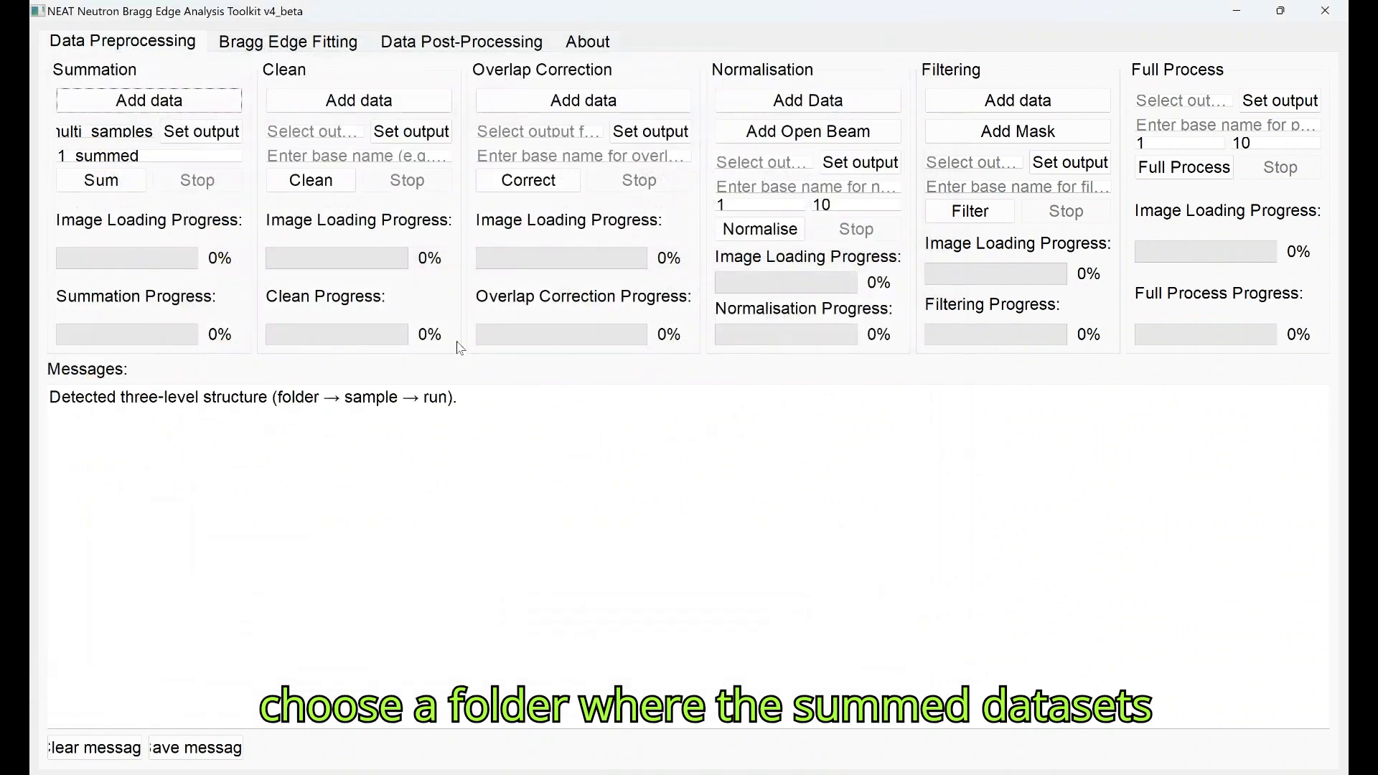
- Set the Summation output folder to 1_summed_multi_samples inside the Demo folder
left_click(201, 132)
double_click(240, 168)
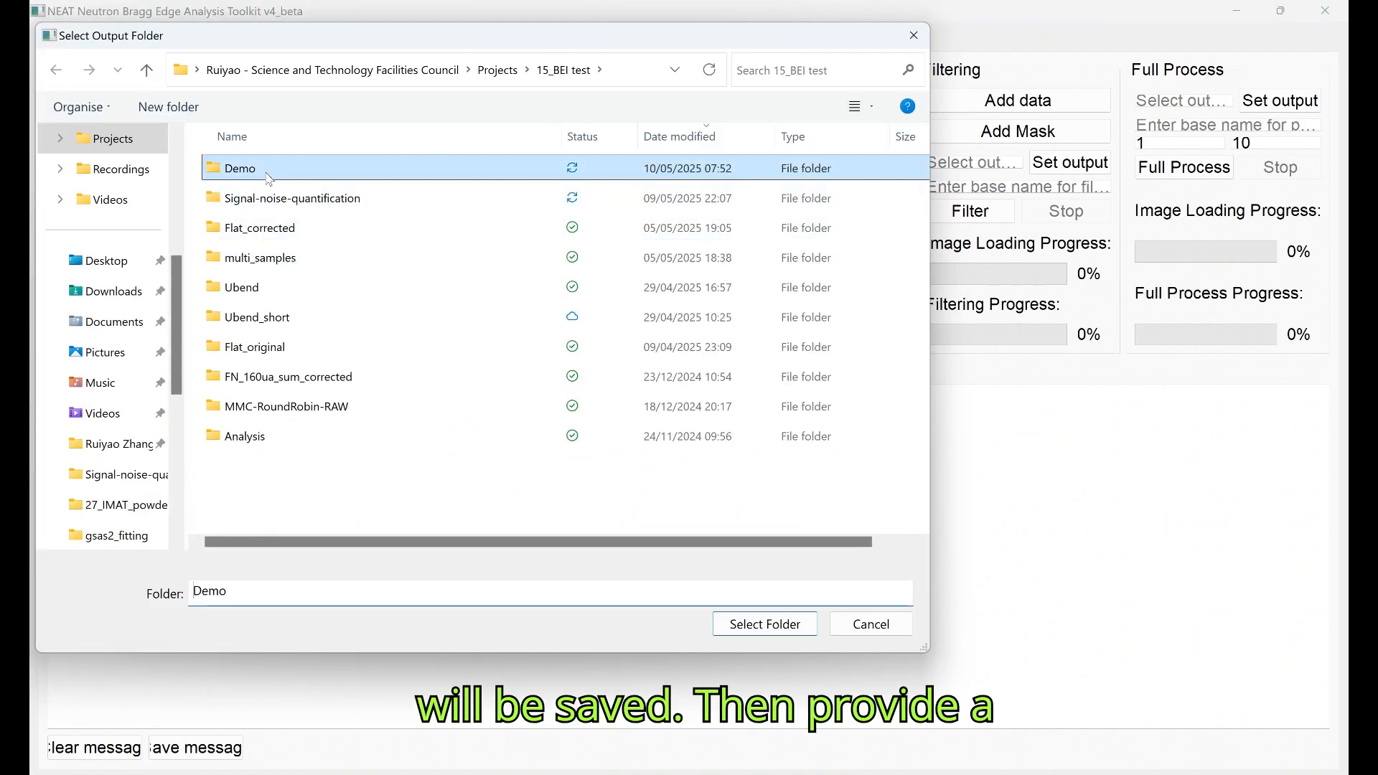
left_click(290, 227)
left_click(779, 622)
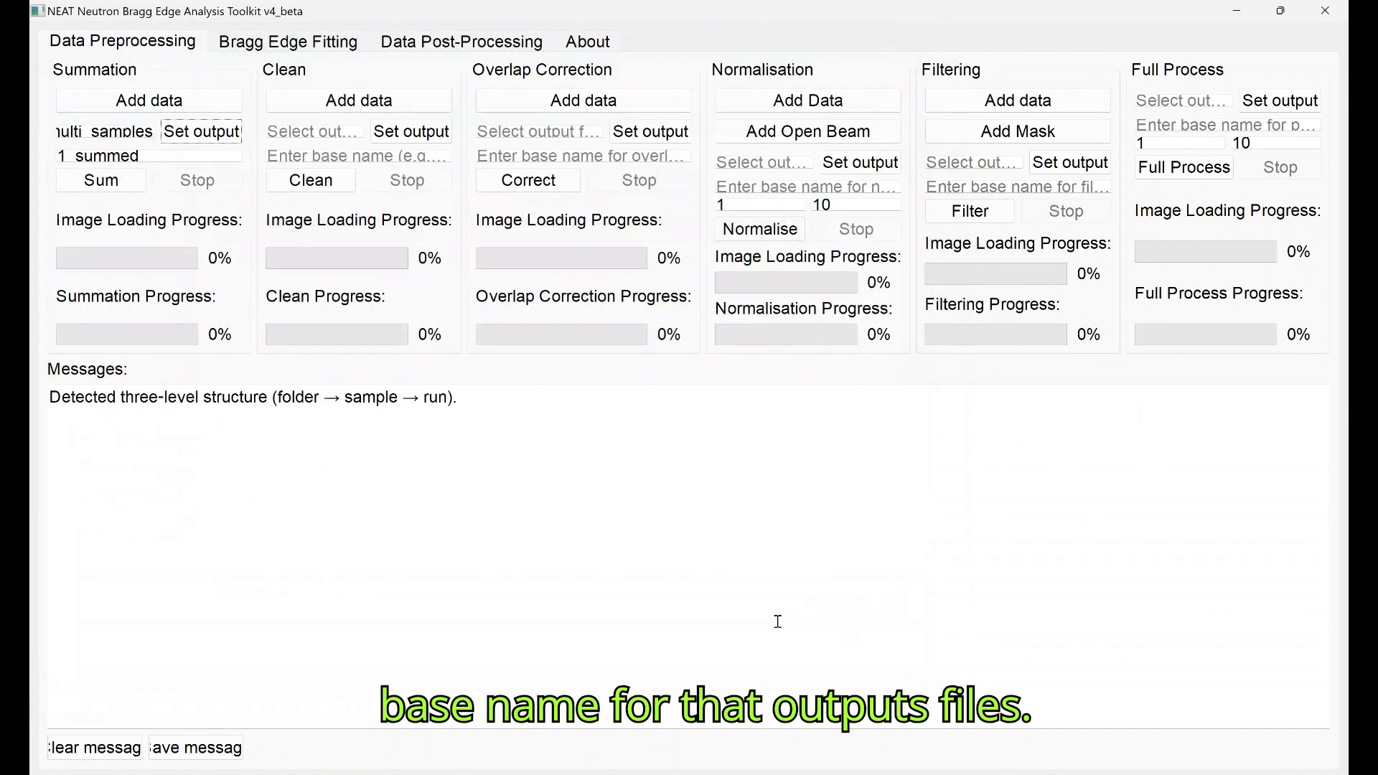
- Run the summation with the base name "summed" and open the 1_summed_multi_samples output folder in File Explorer
left_click_drag(159, 155, 33, 143)
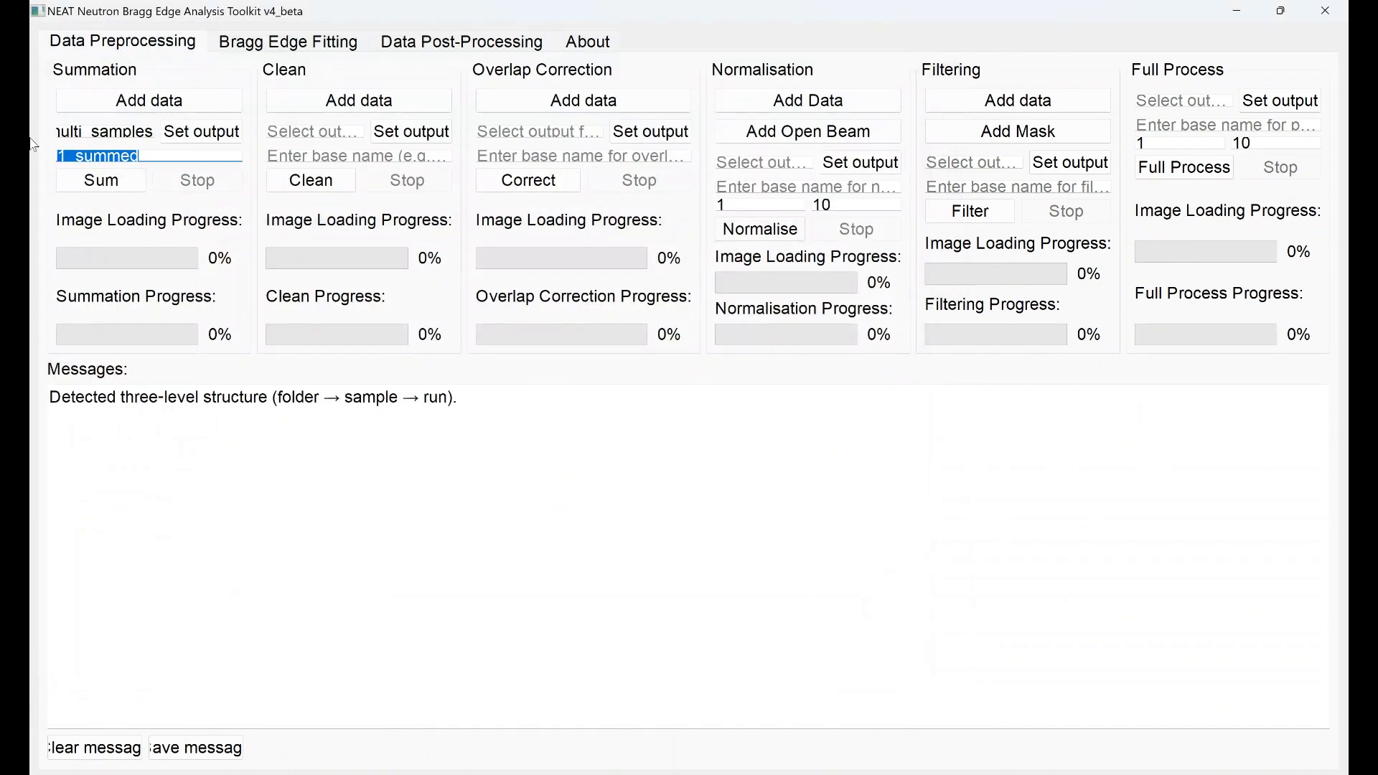
type("summ")
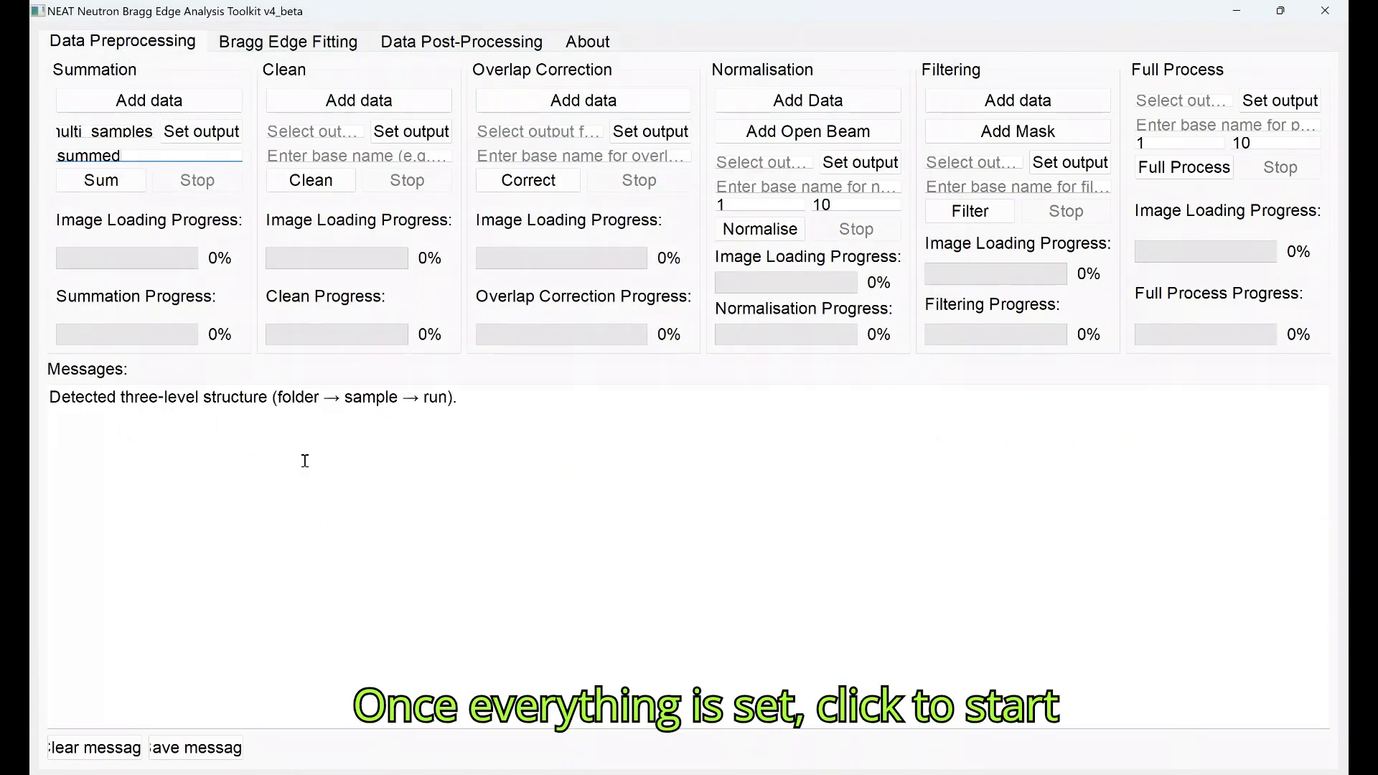
left_click(305, 461)
left_click(102, 181)
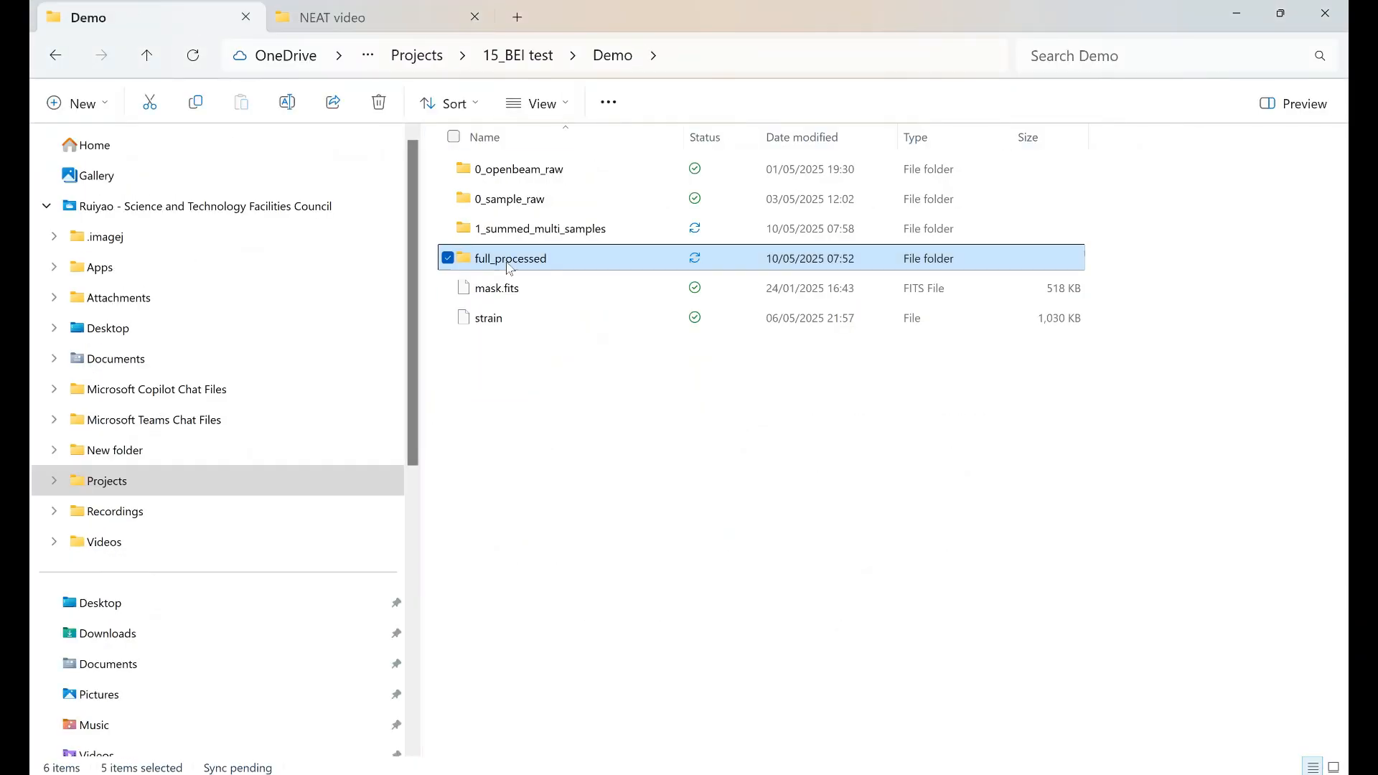
double_click(503, 230)
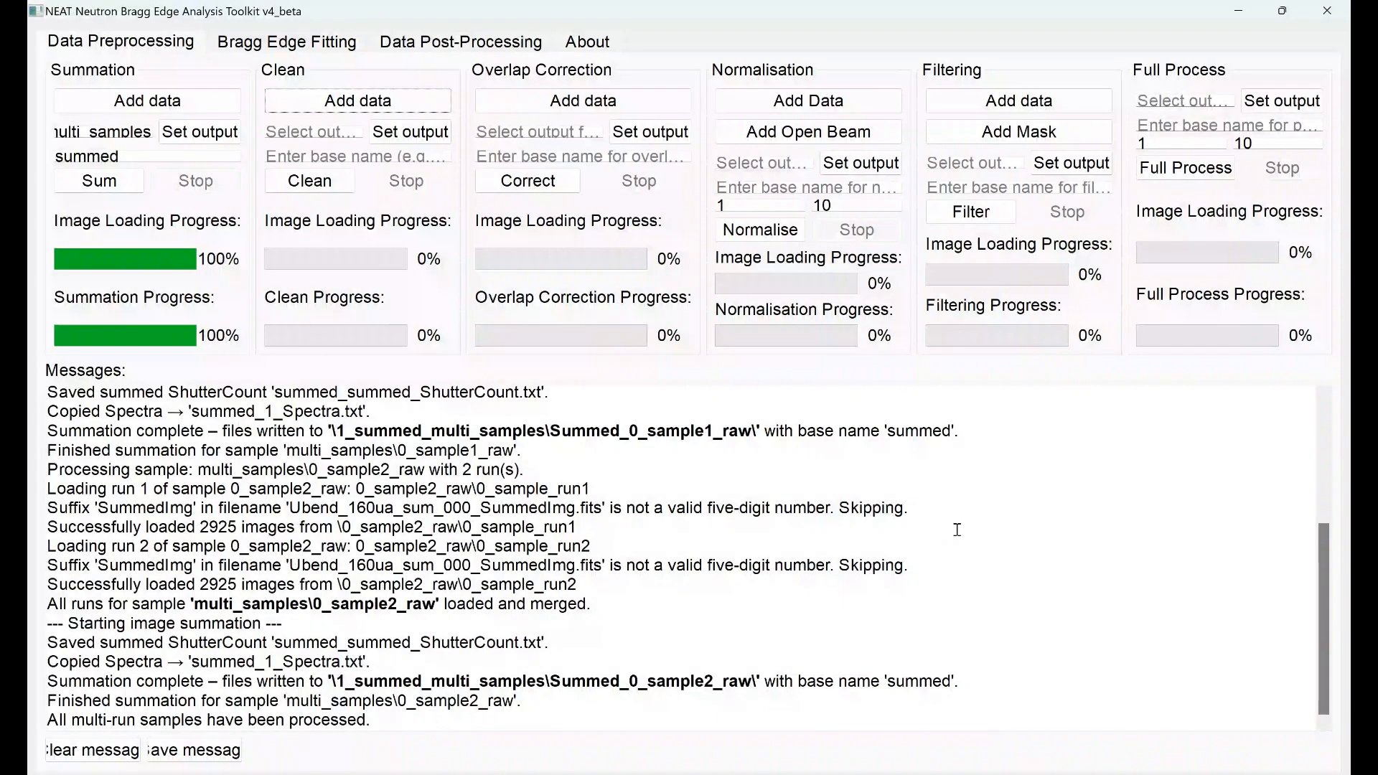
- Load 1_summed_multi_samples as the data for Clean and set 2_cleaned_multi_samples as its output folder
left_click(340, 109)
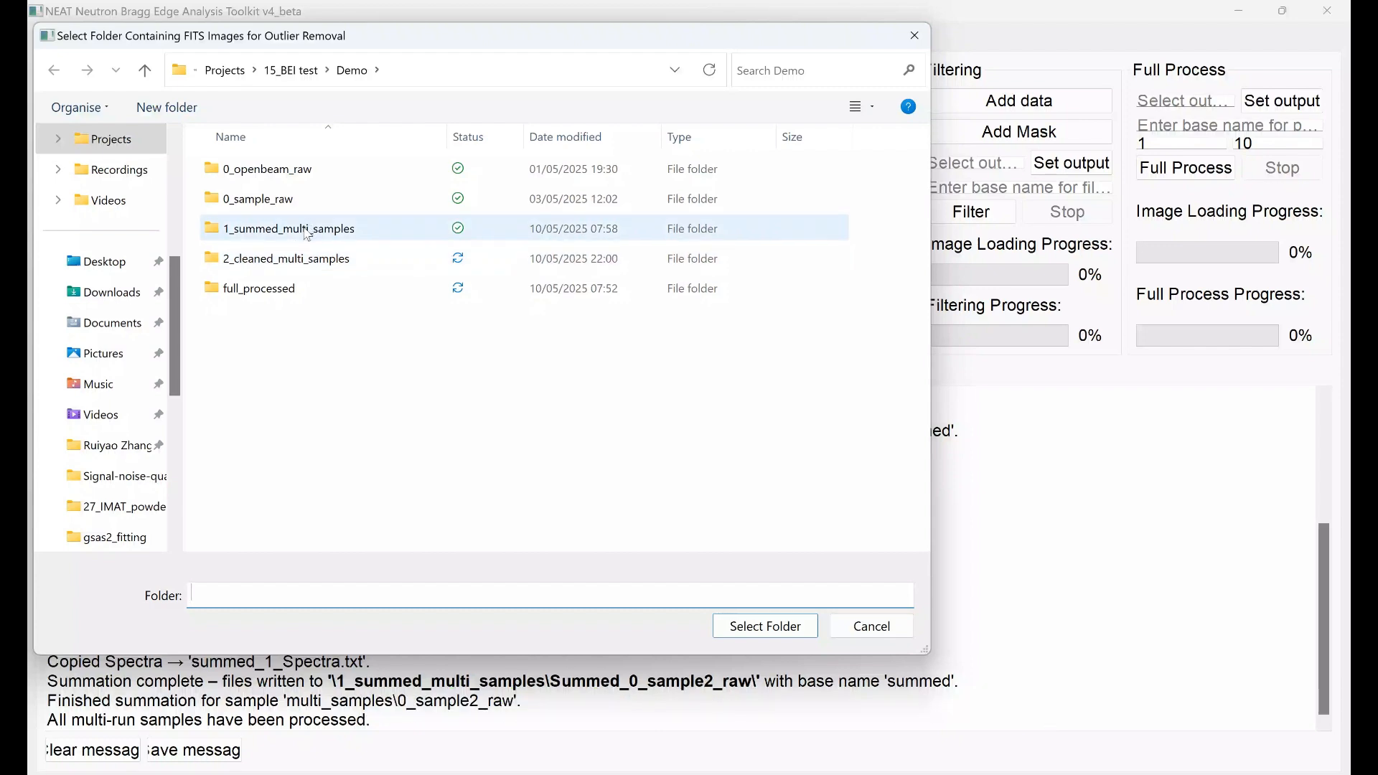
left_click(306, 230)
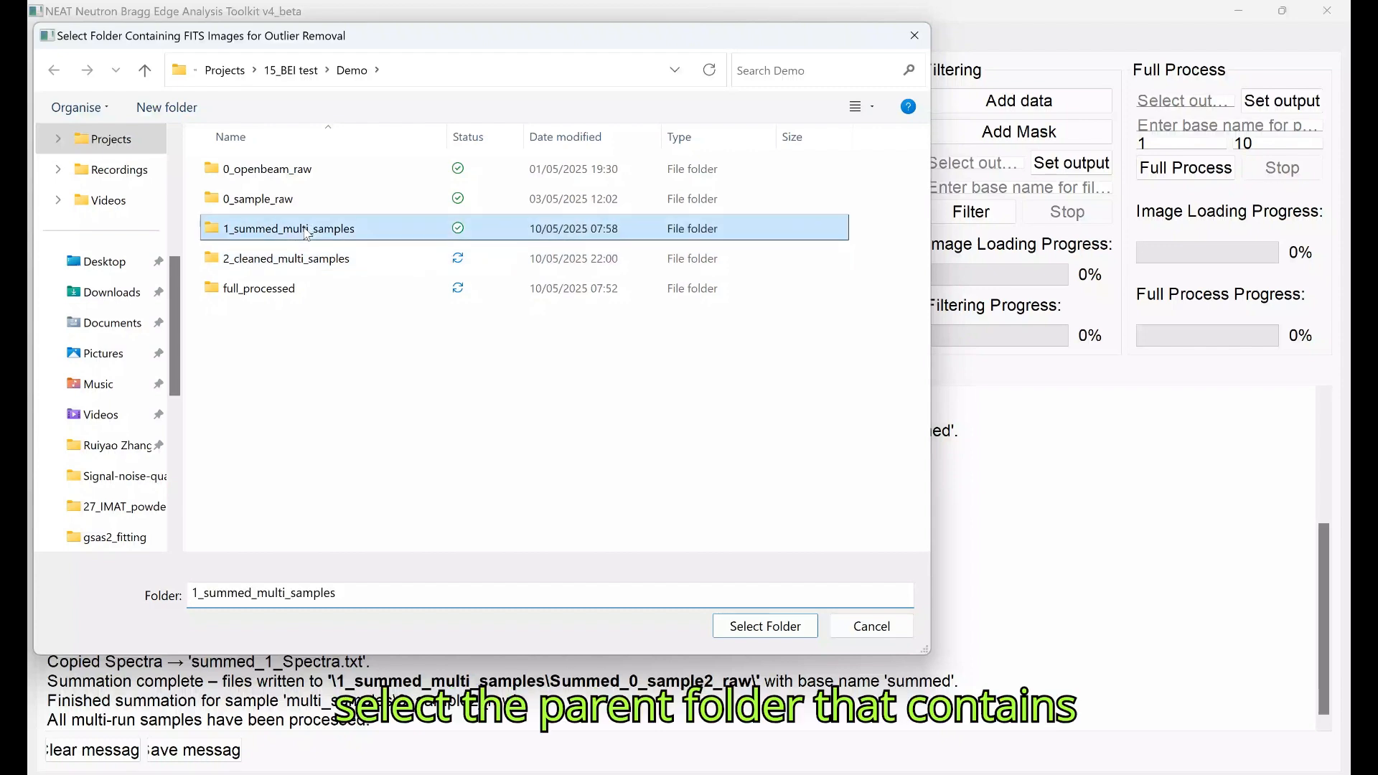
left_click(760, 632)
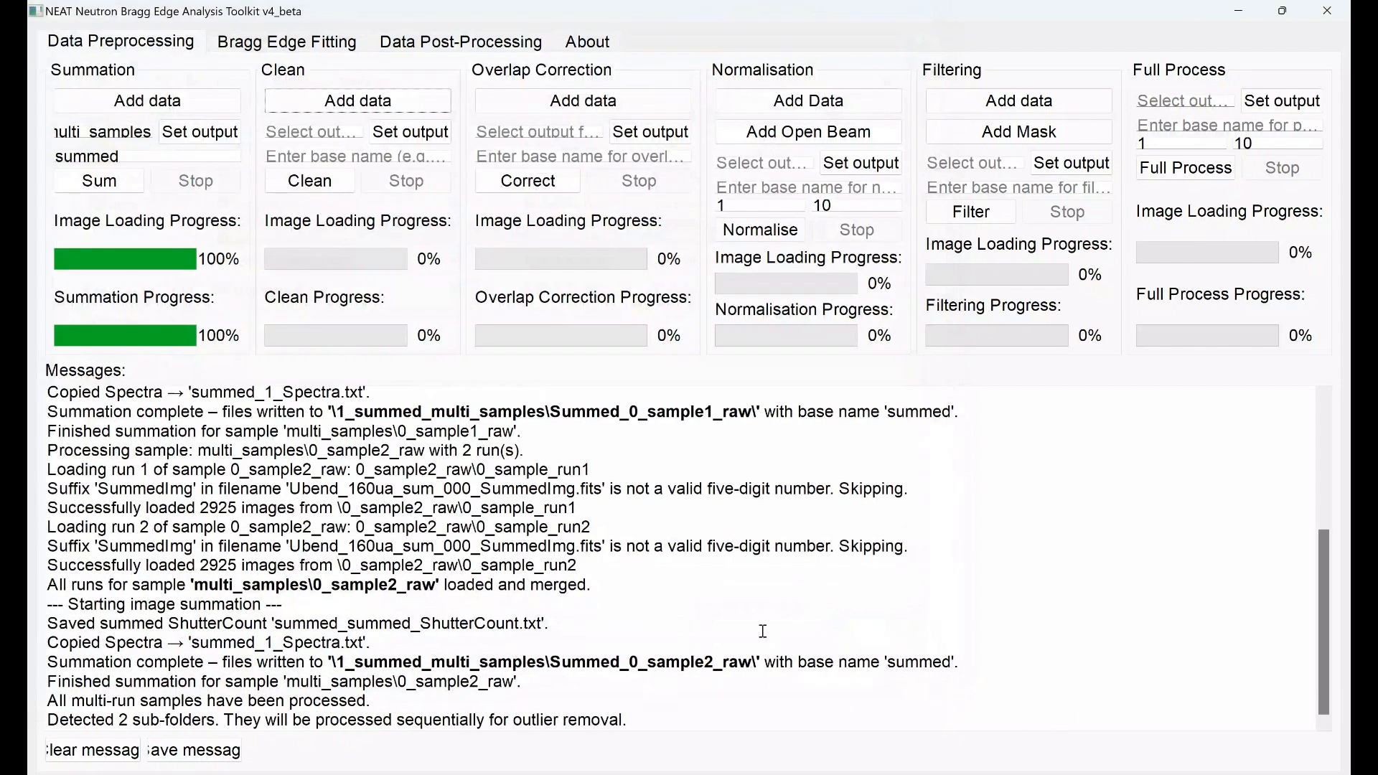
left_click(403, 137)
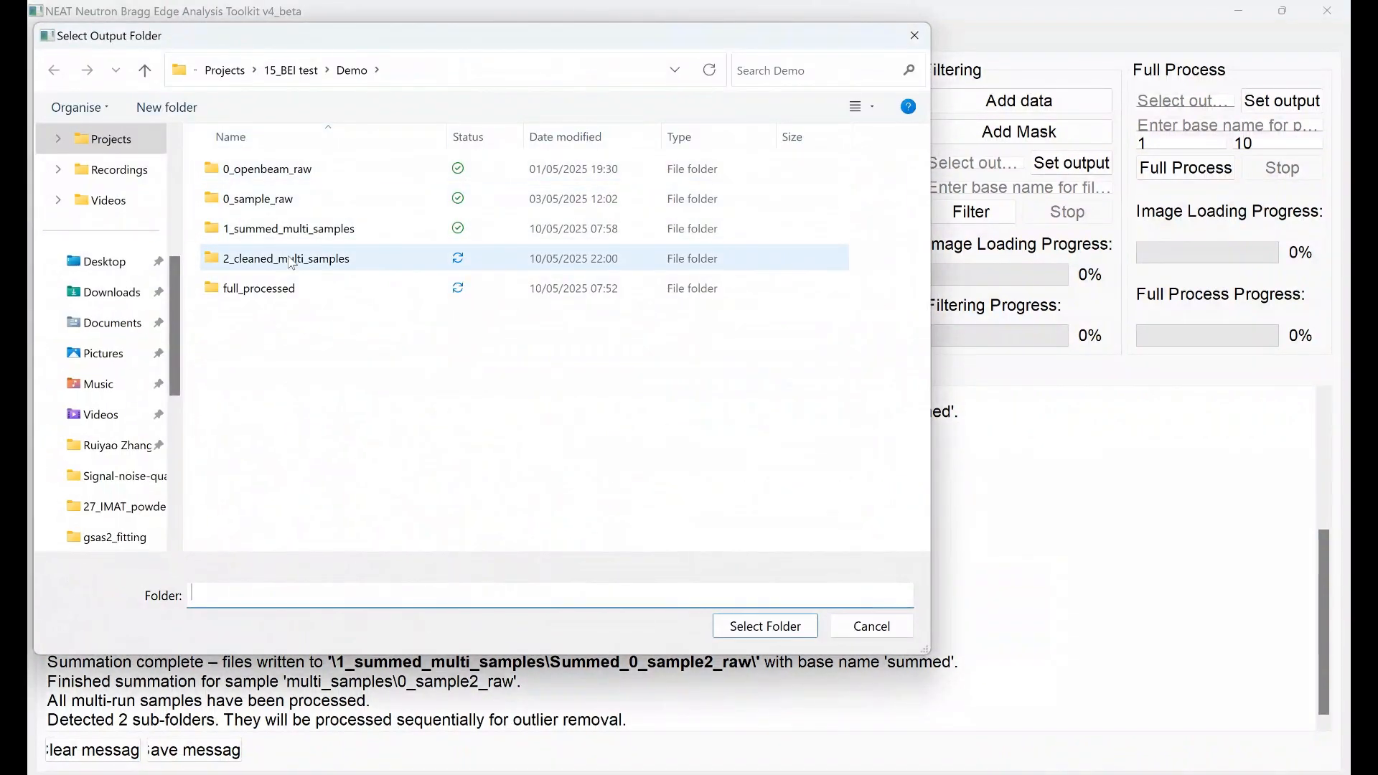
left_click(285, 264)
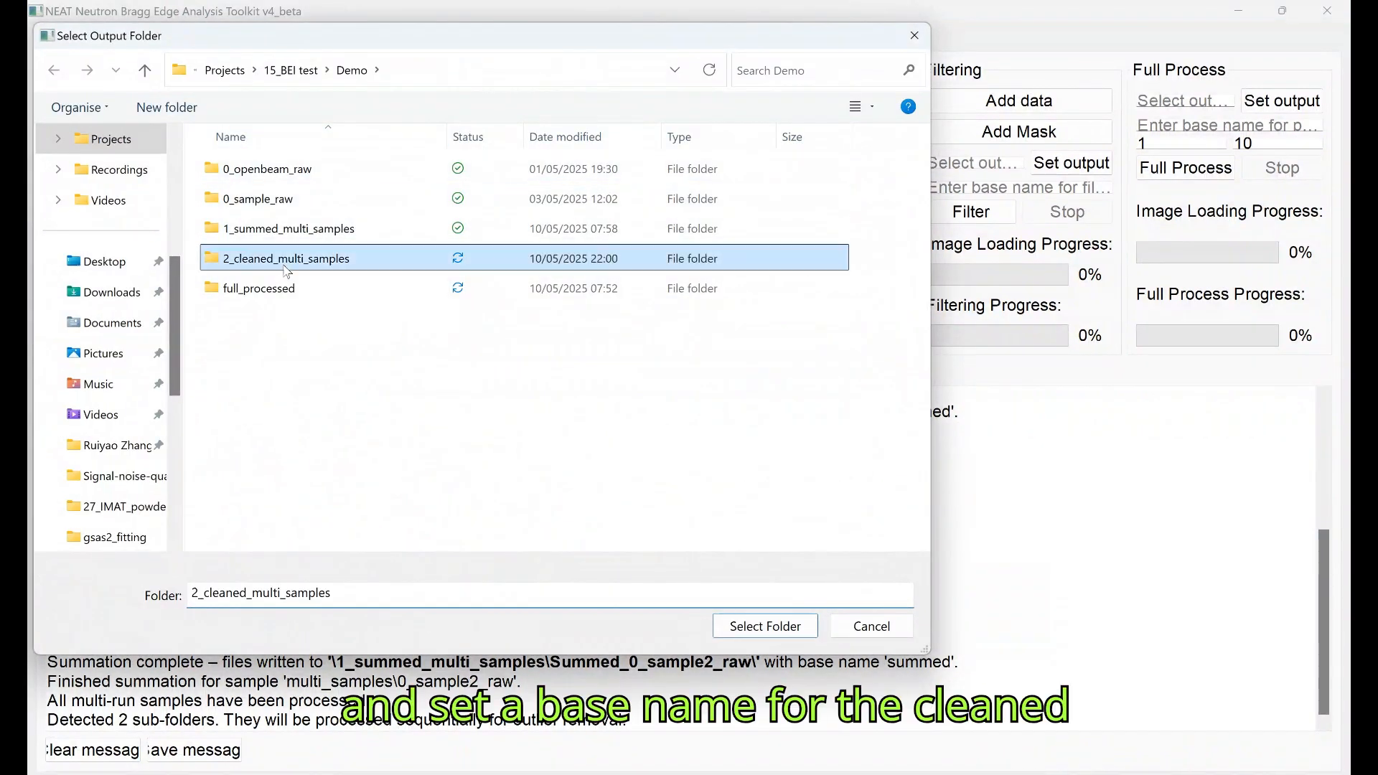
left_click(765, 626)
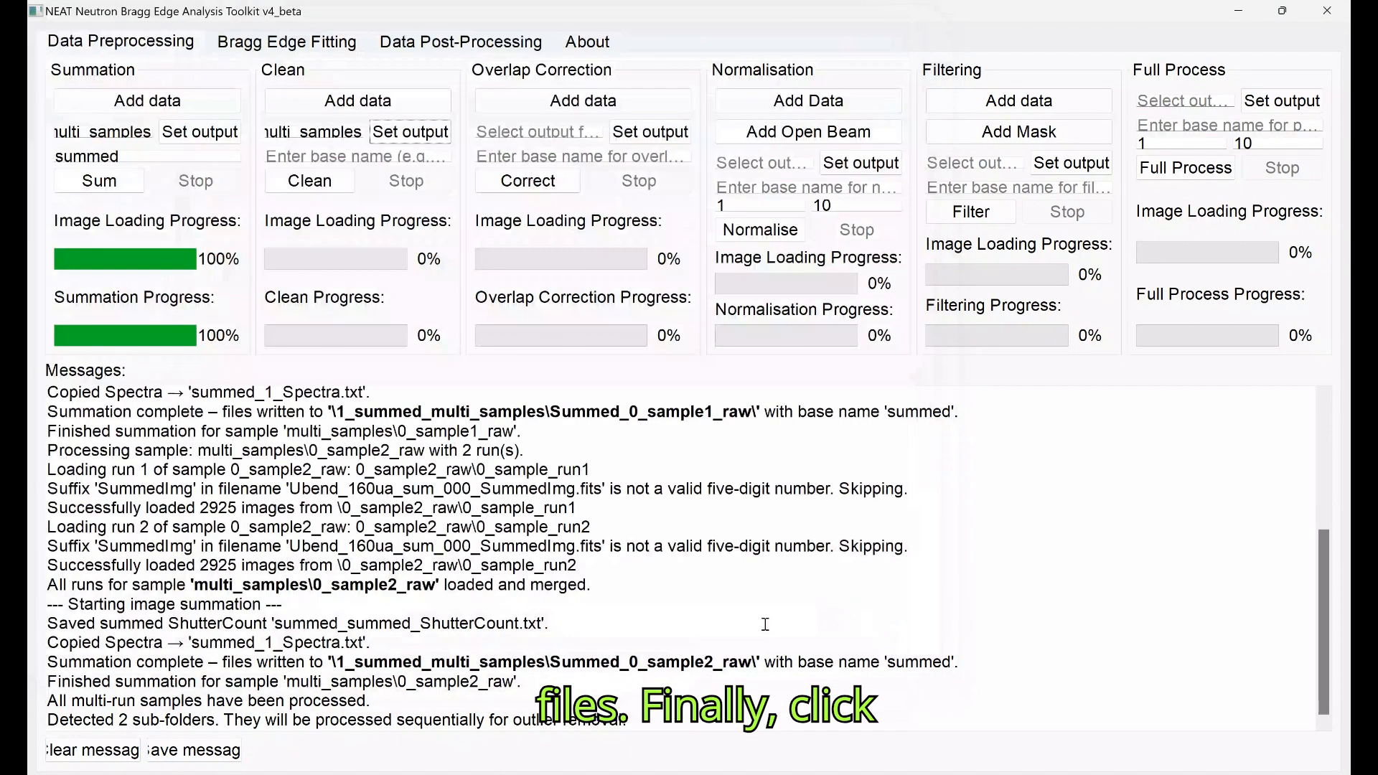
- Set the Clean base name to "2_cleaned" and start the batch outlier removal
left_click(303, 156)
type("2_cl")
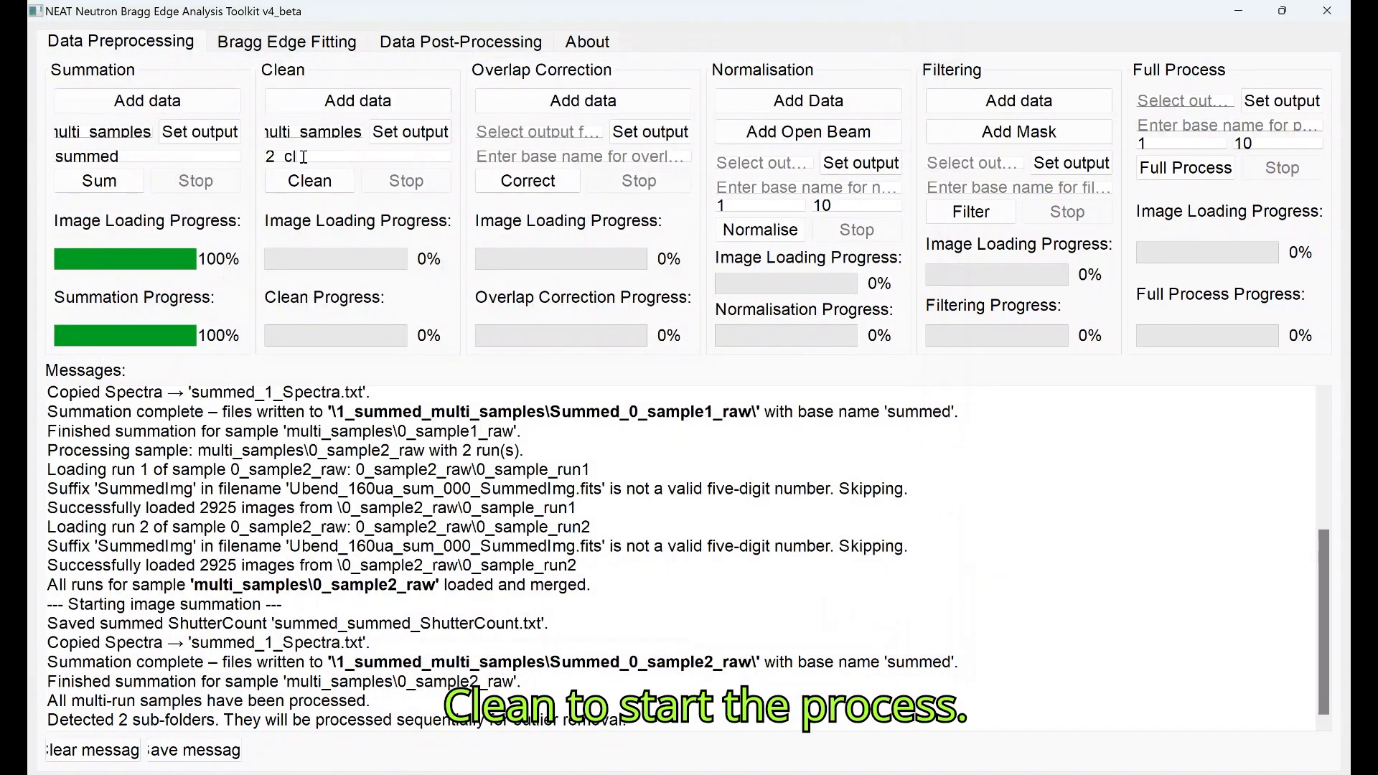
type("eaned")
left_click(322, 183)
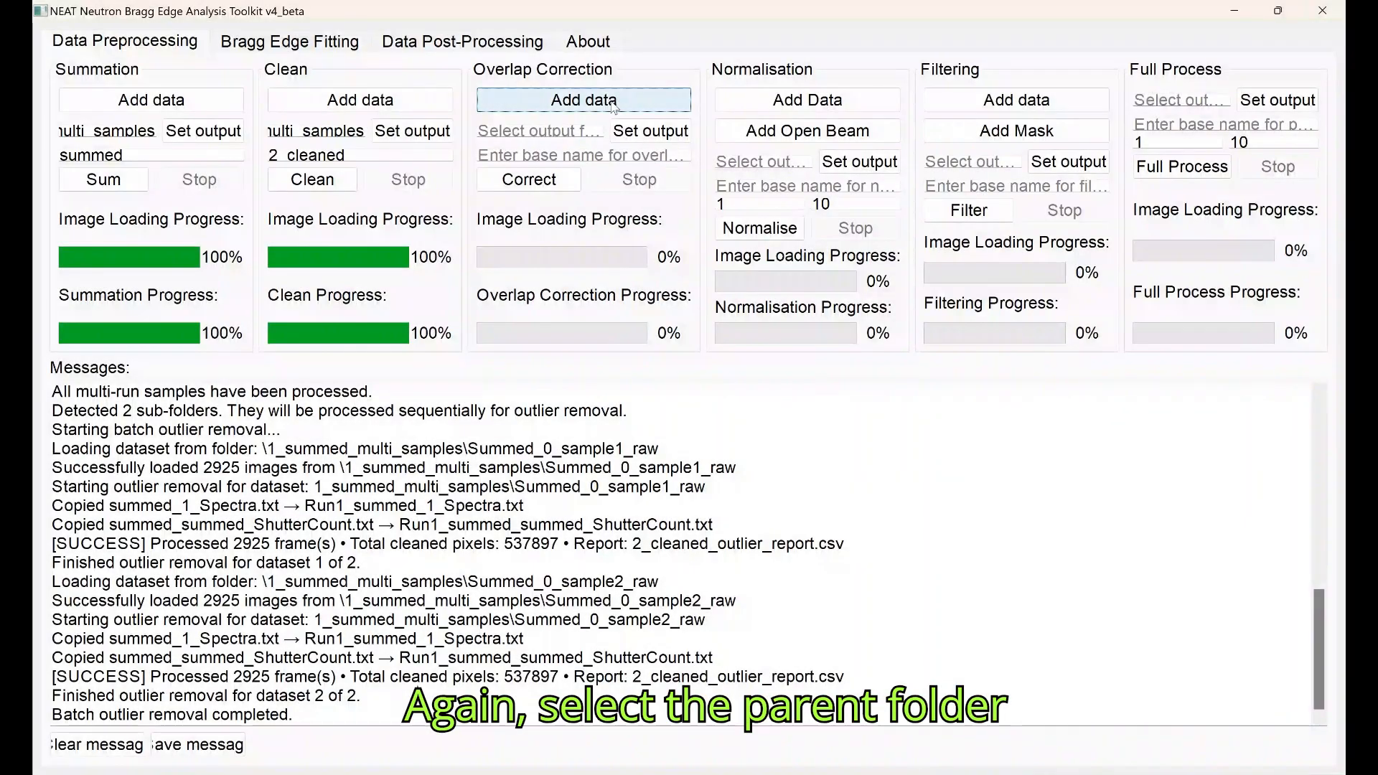
- Load 2_cleaned_multi_samples as the data for Overlap Correction and set 3_corrected_multi_samples as its output folder
left_click(614, 104)
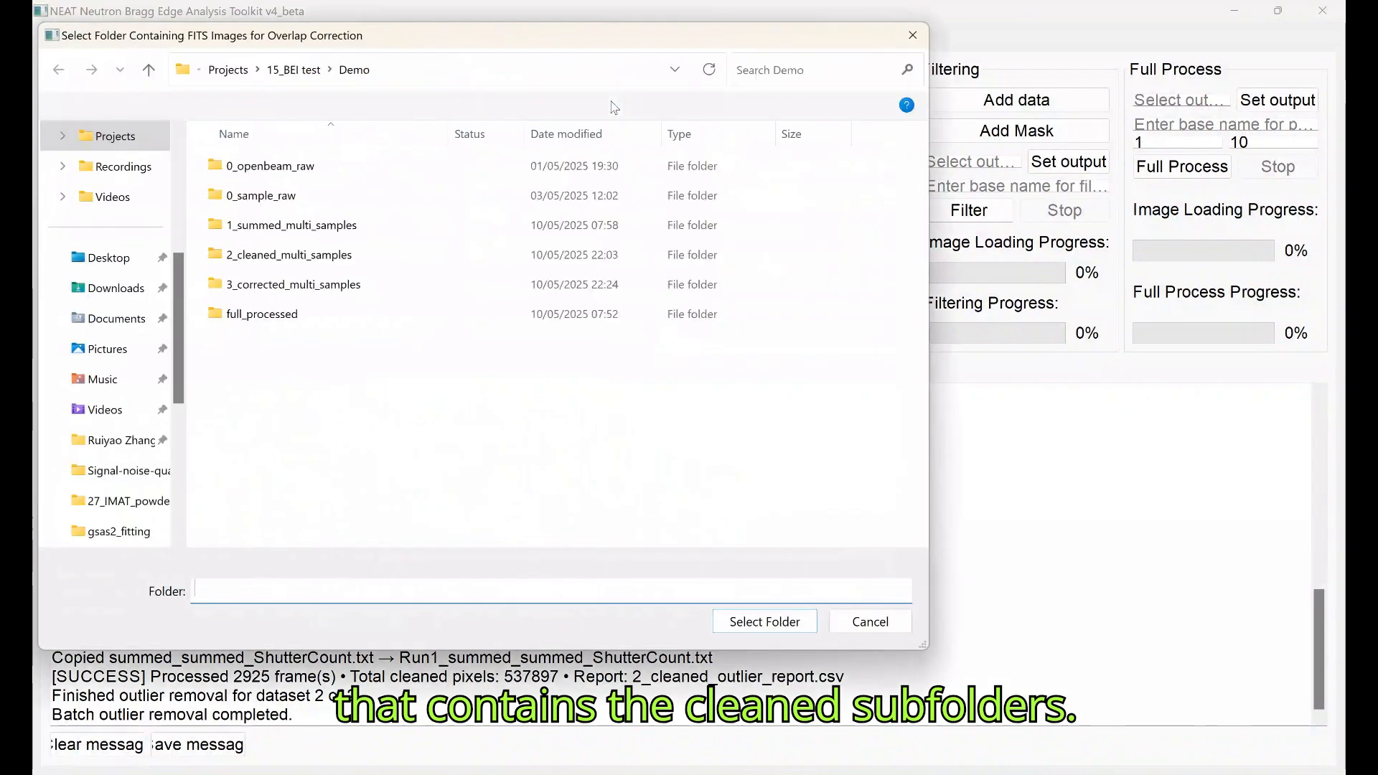
left_click(310, 266)
left_click(764, 622)
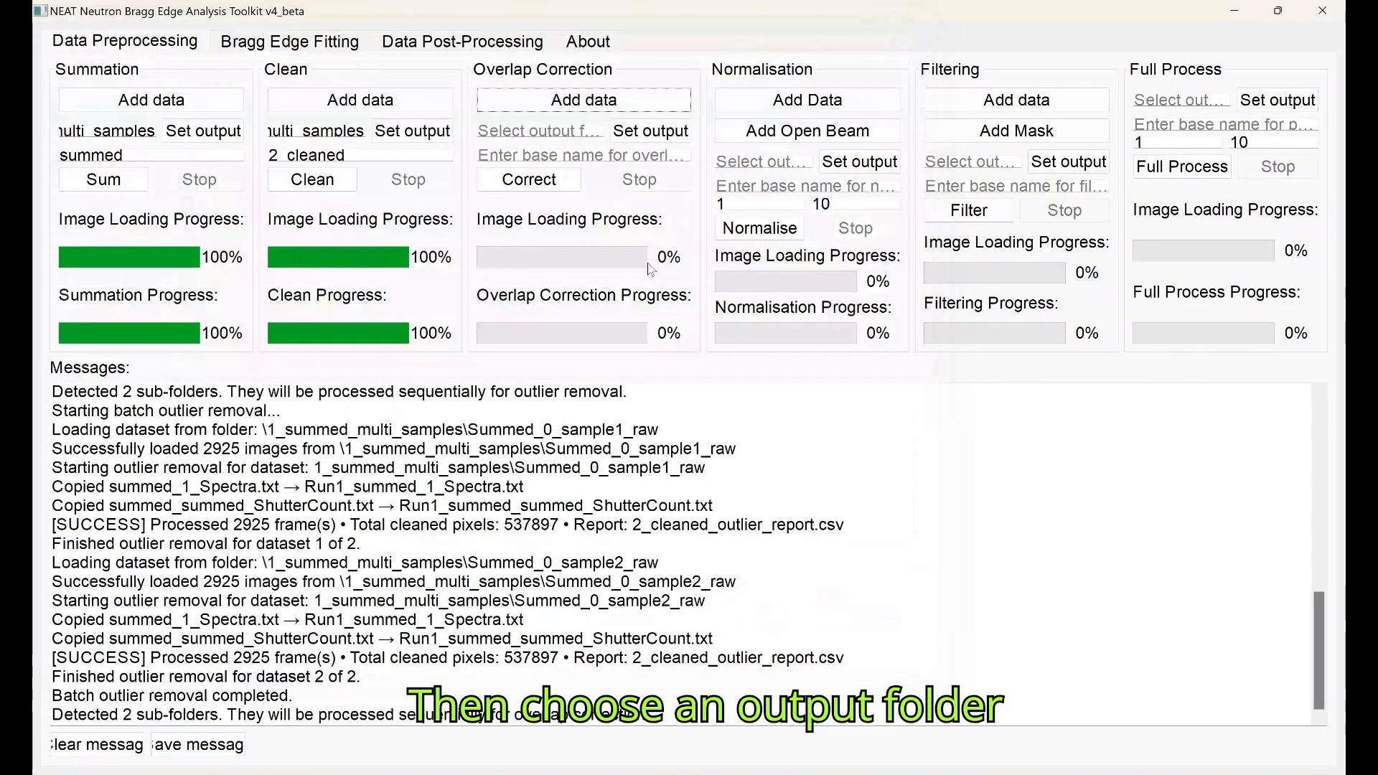
left_click(654, 134)
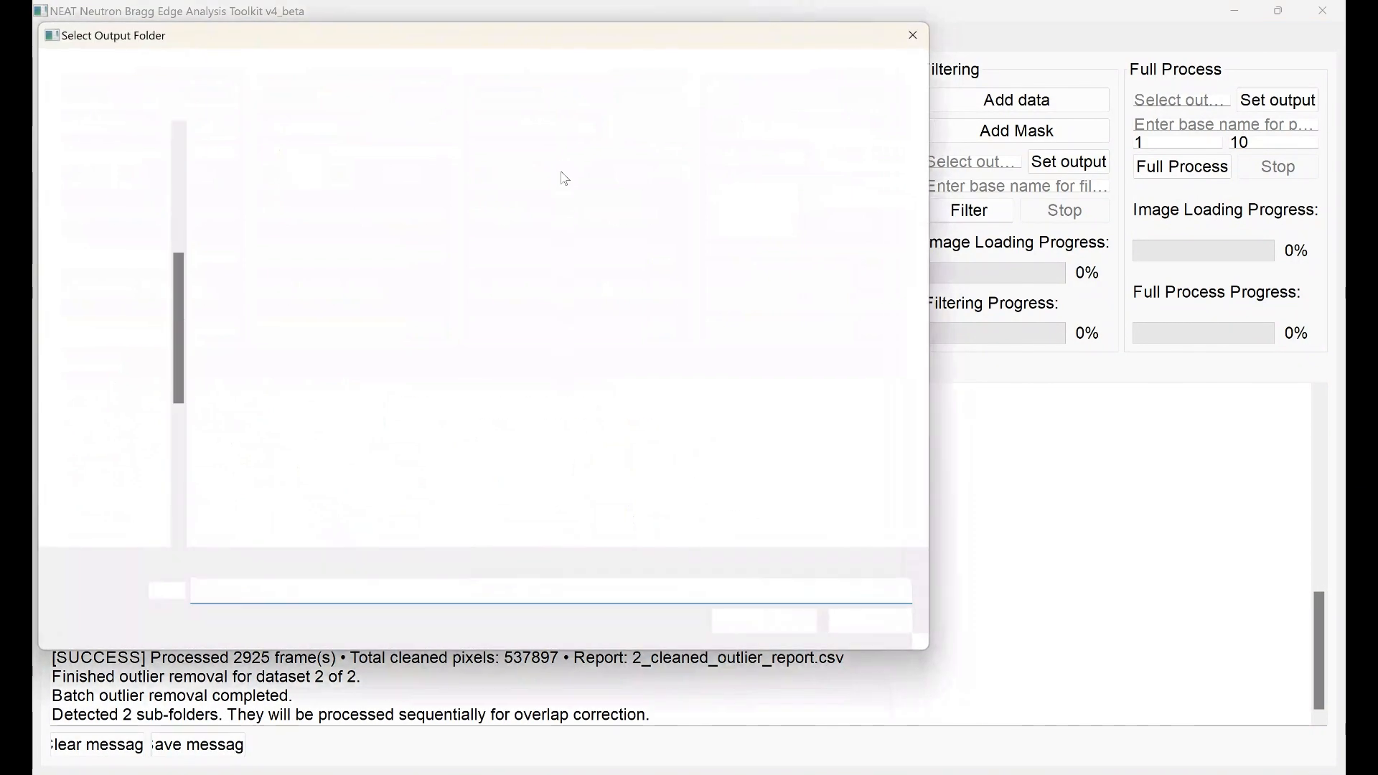
left_click(323, 287)
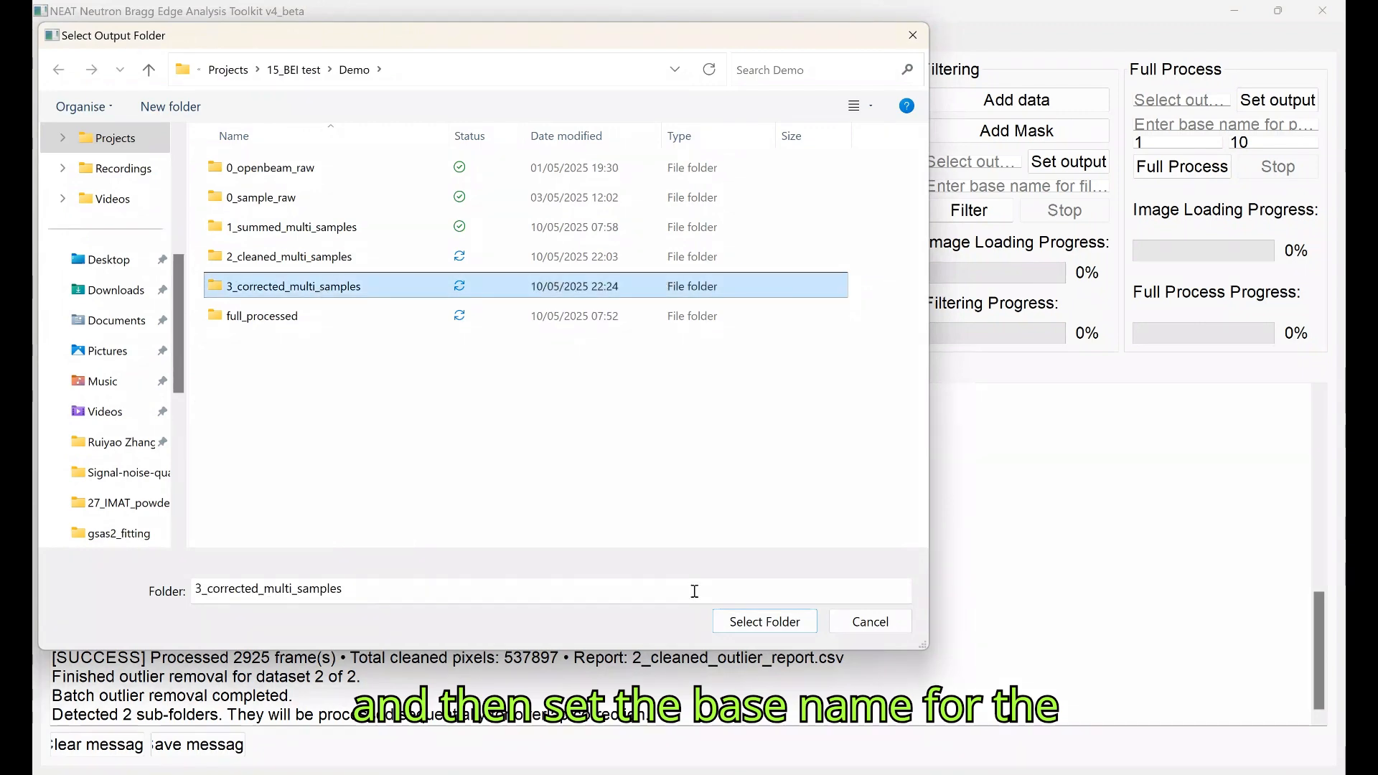
left_click(765, 622)
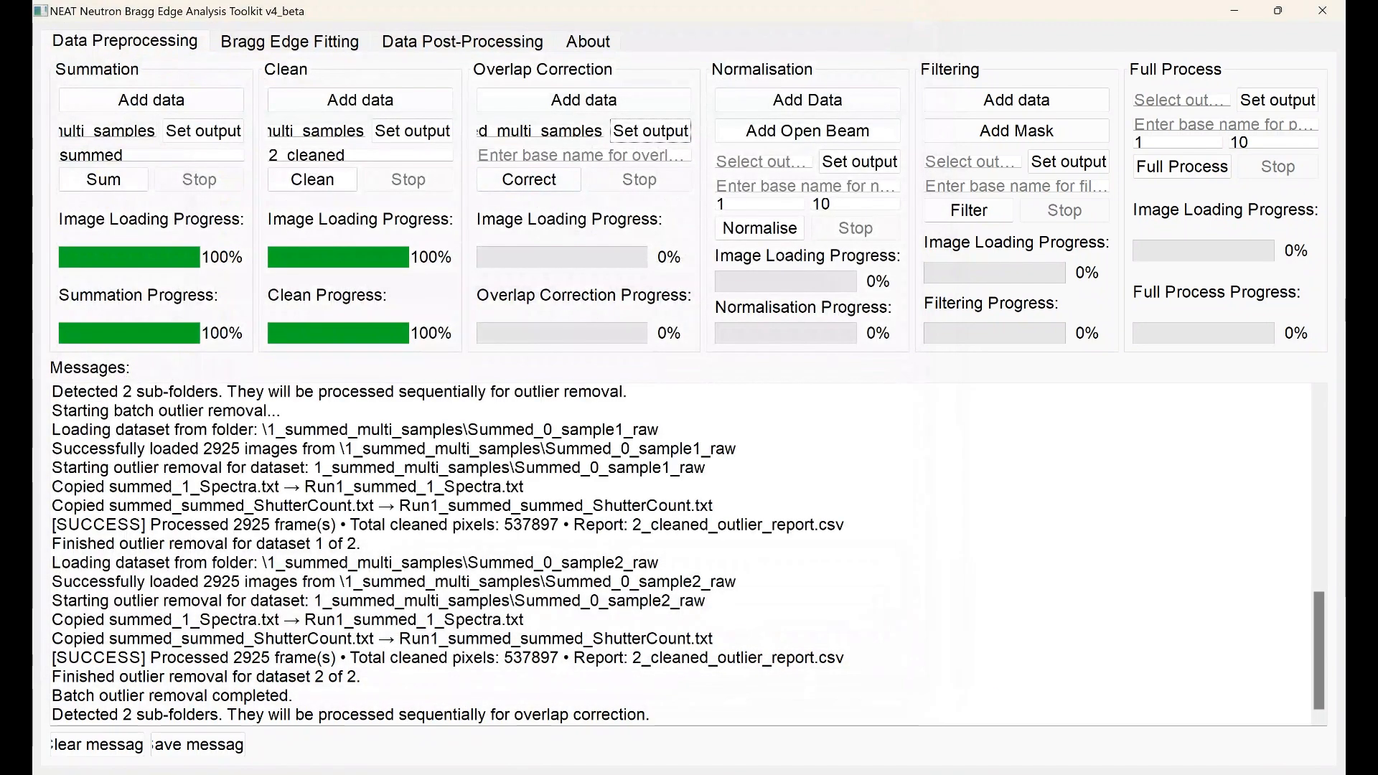
- Set the Overlap Correction base name to "3_corrected" and start the correction
left_click(561, 152)
type("3_")
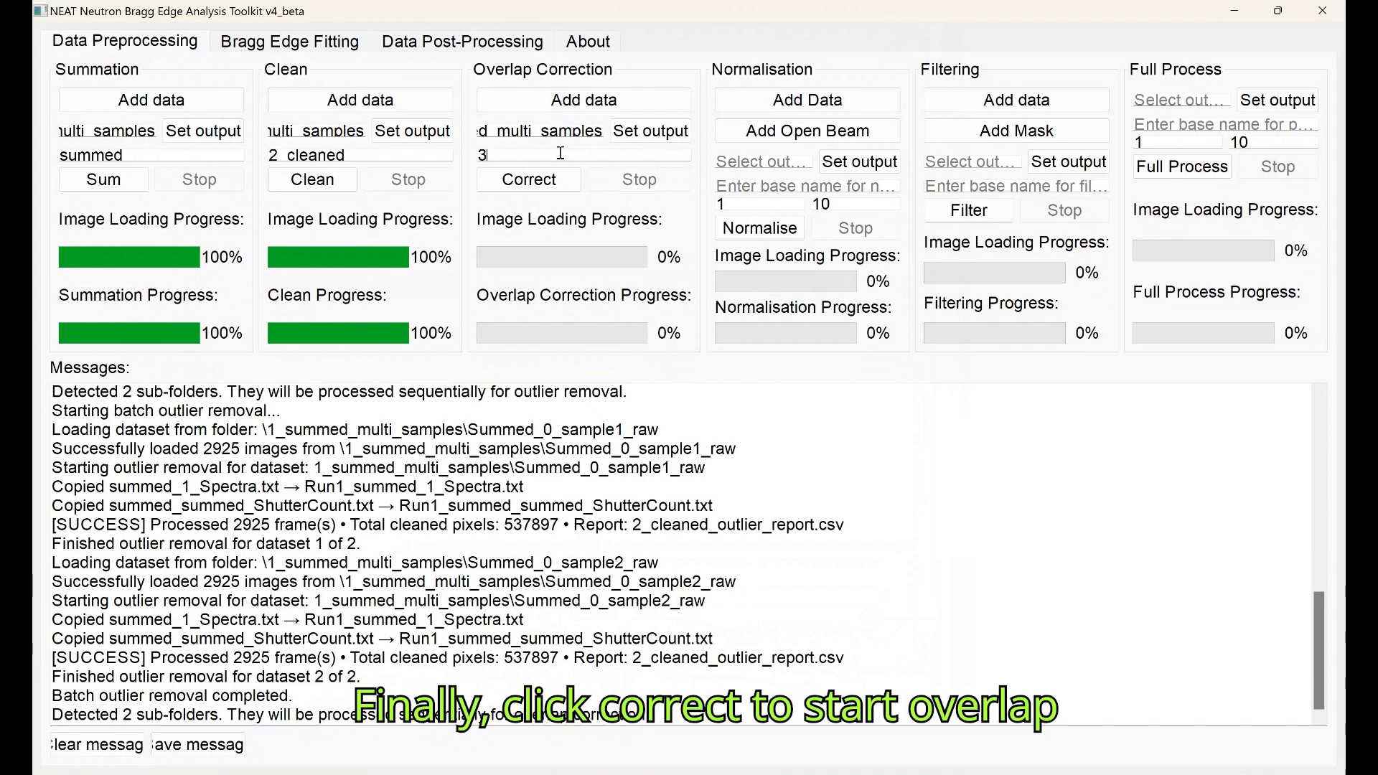
type("c")
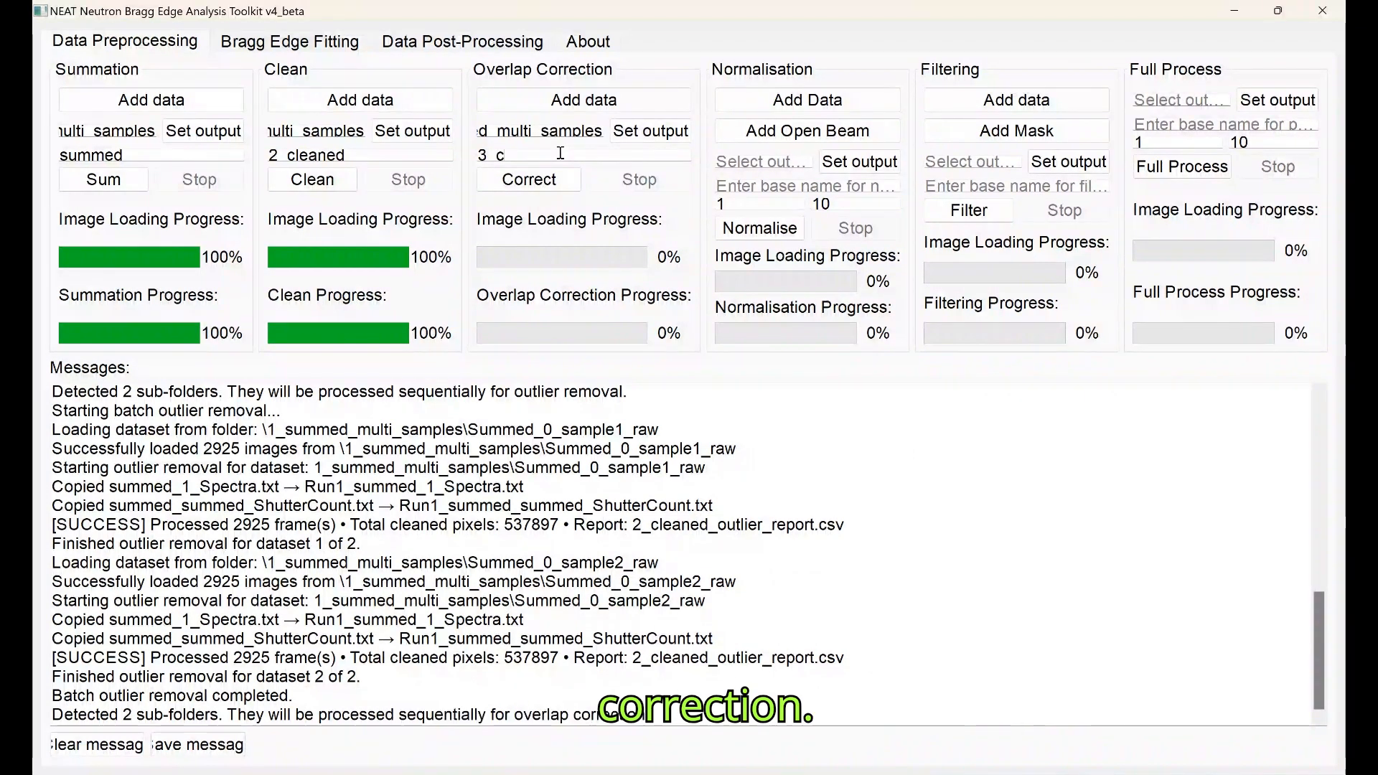
type("orrected")
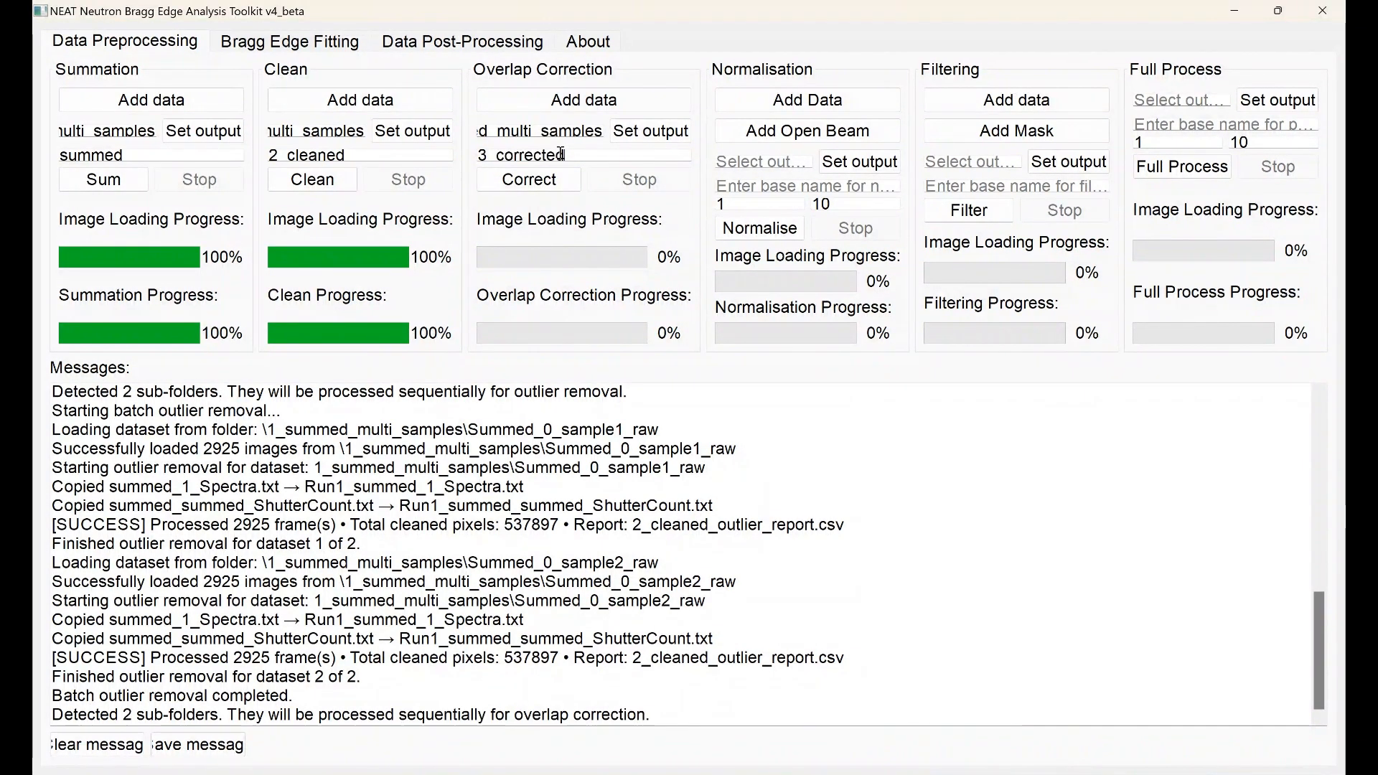
left_click(529, 180)
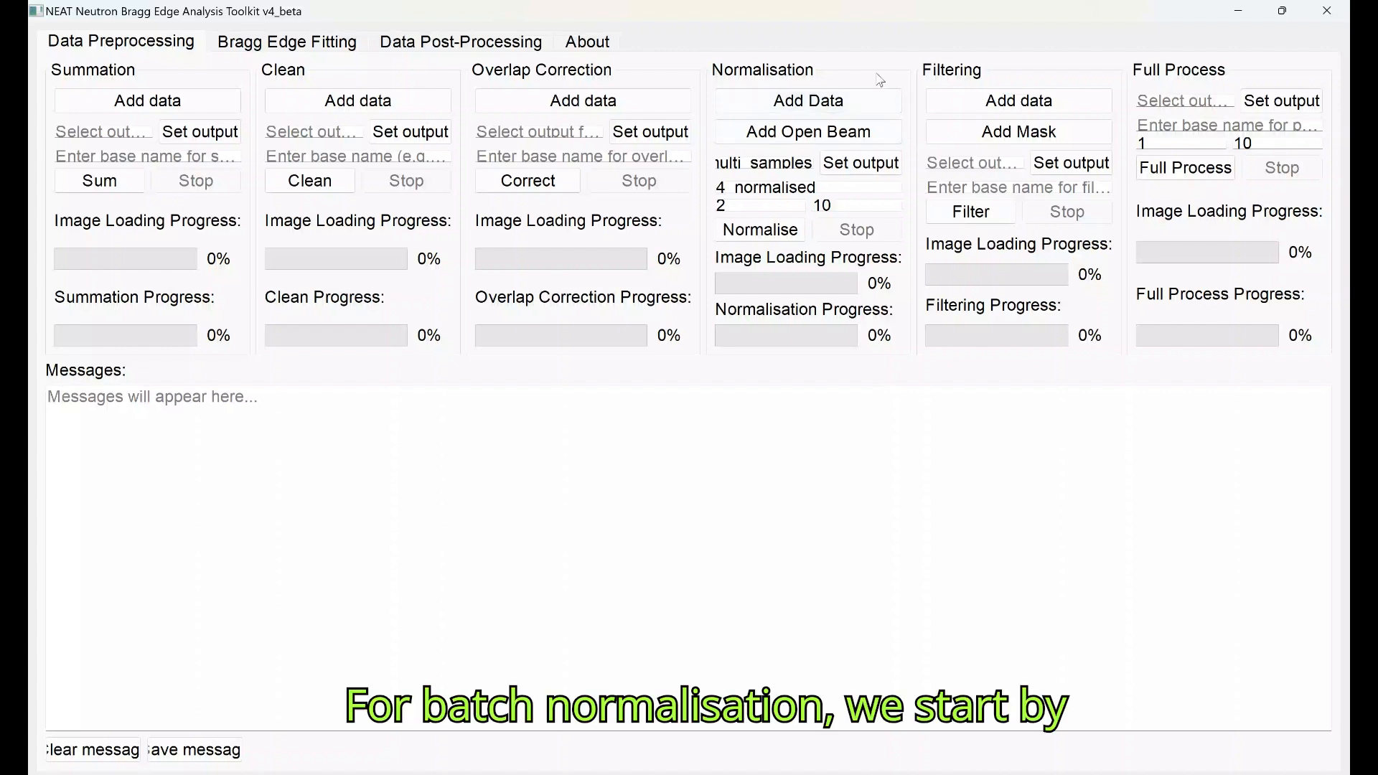
- Load 3_corrected_multi_samples as the Normalisation data and 2_corrected_openbeam_raw as the open beam
left_click(842, 109)
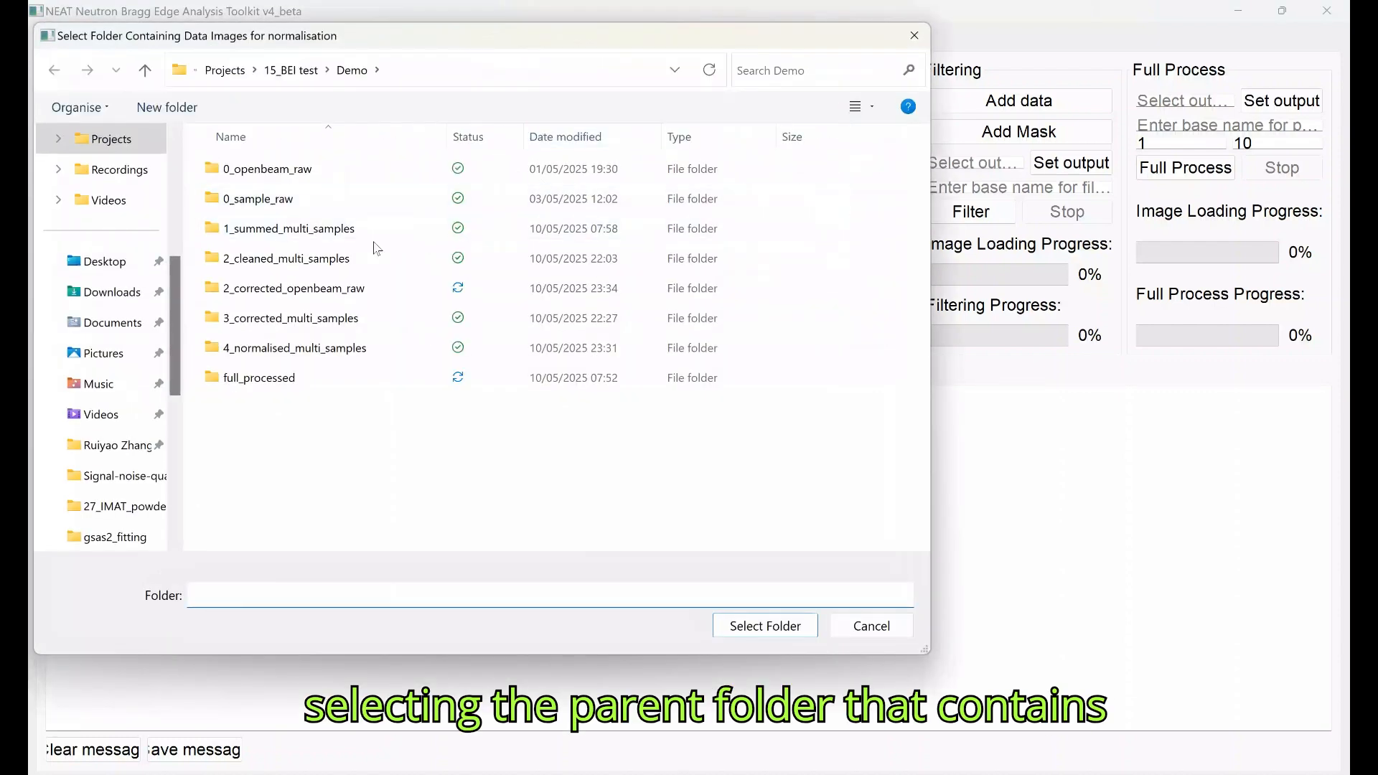
left_click(313, 321)
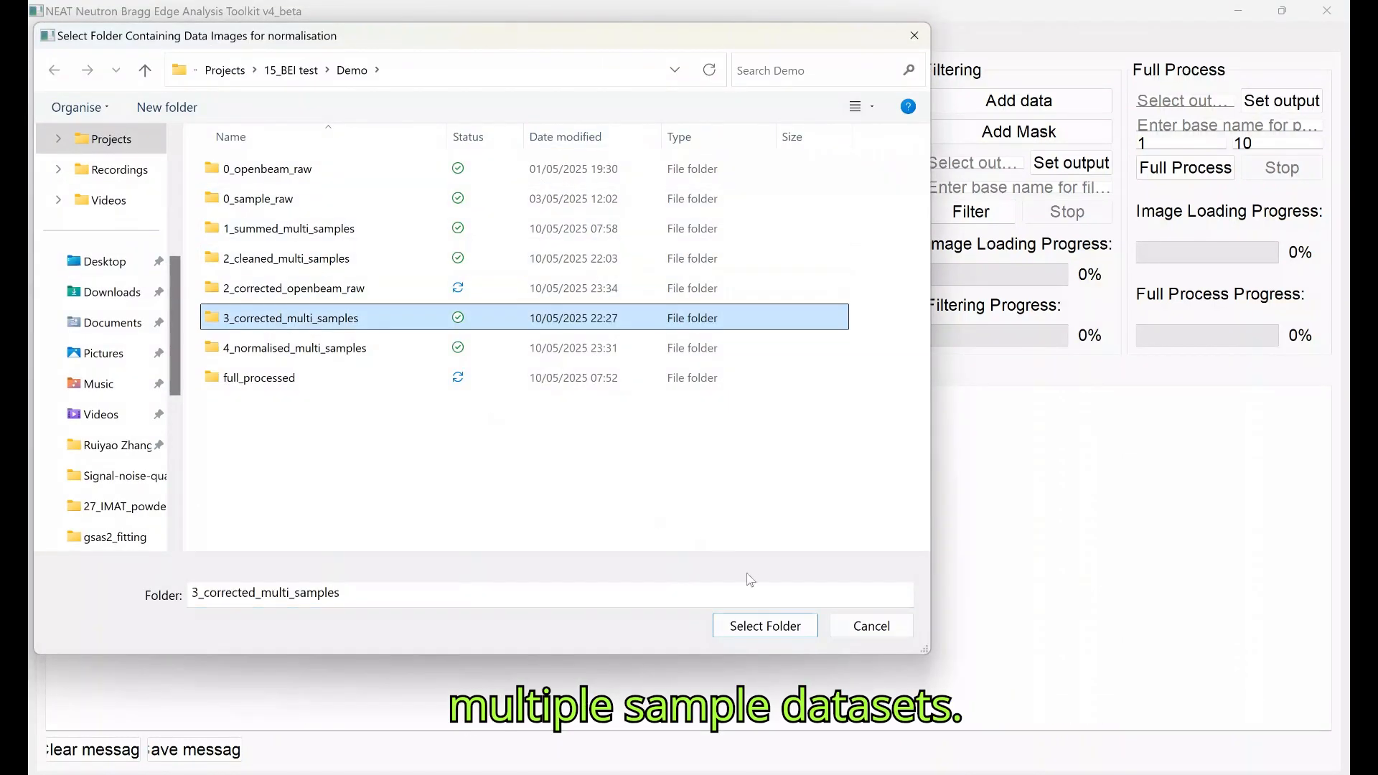
left_click(779, 626)
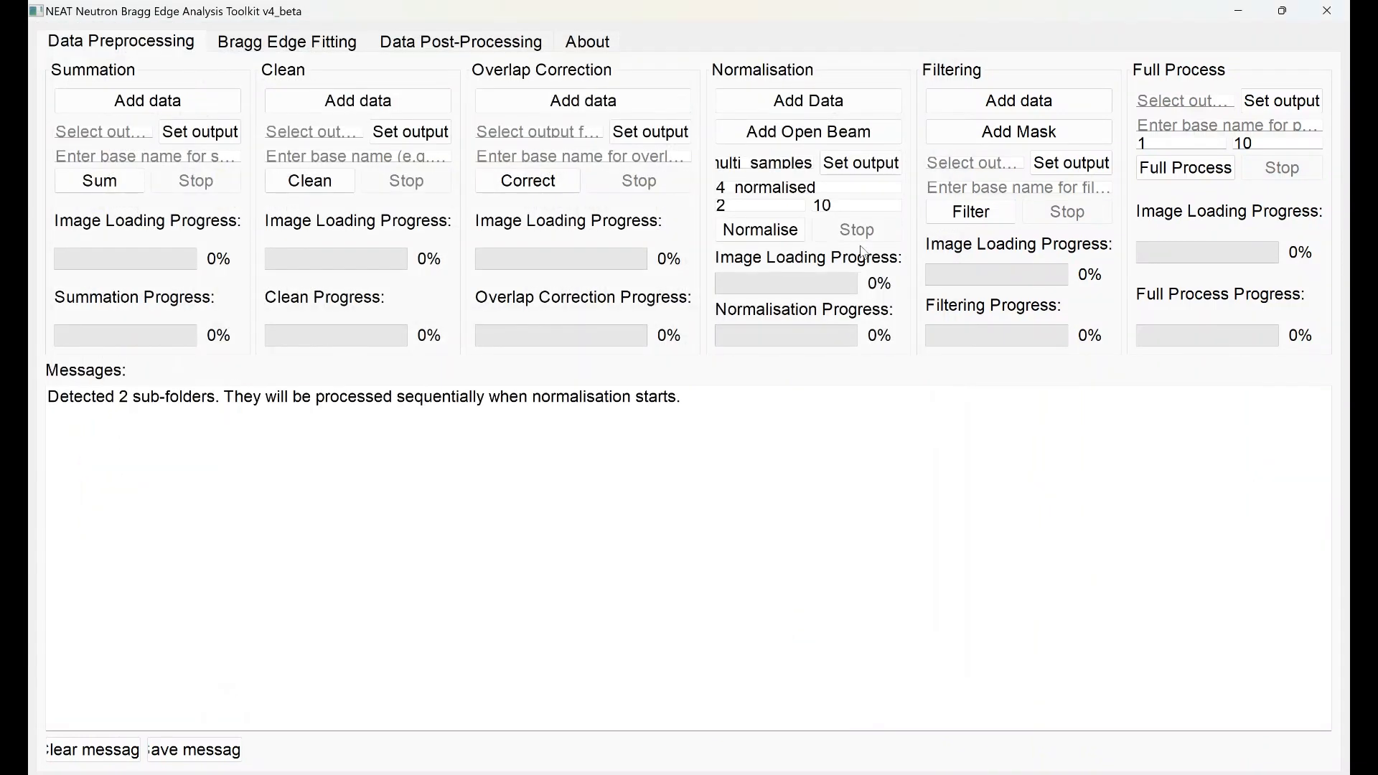
left_click(815, 133)
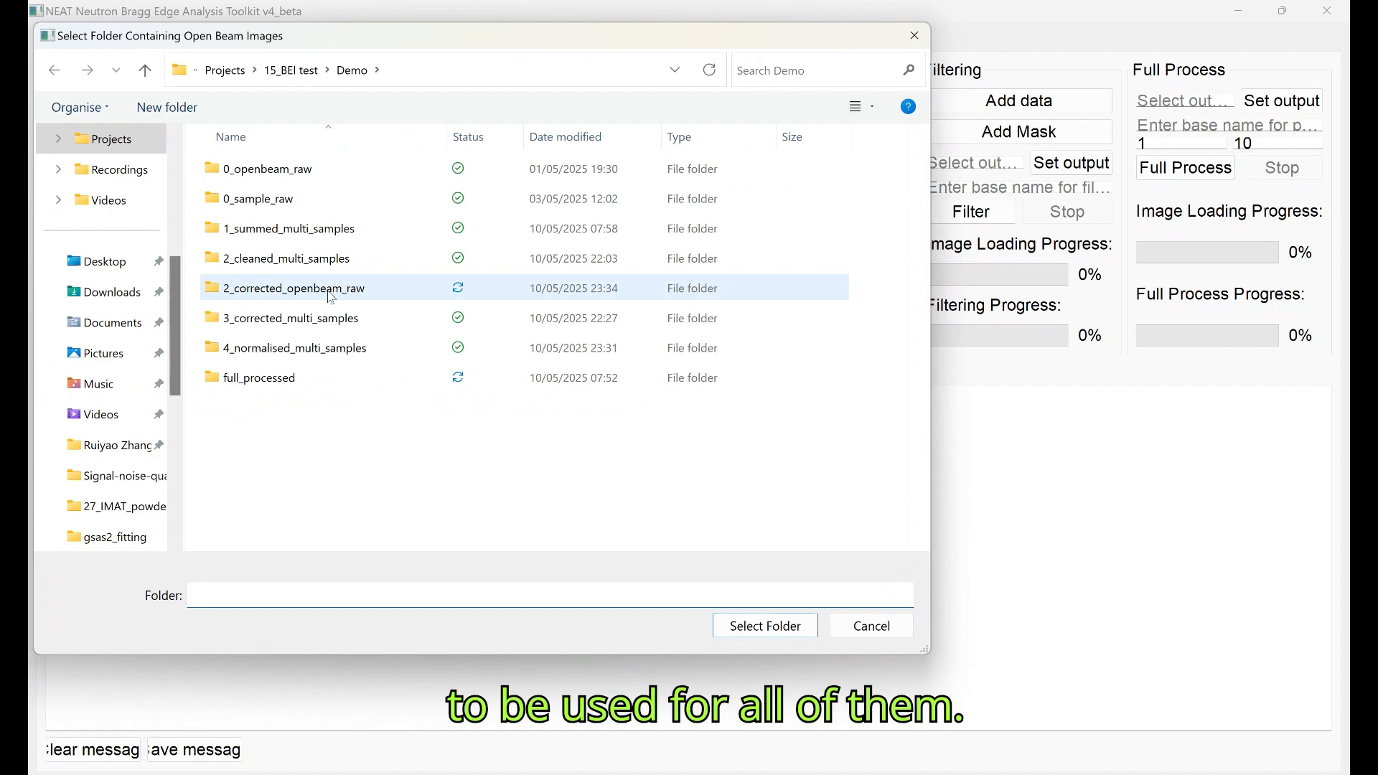
left_click(331, 290)
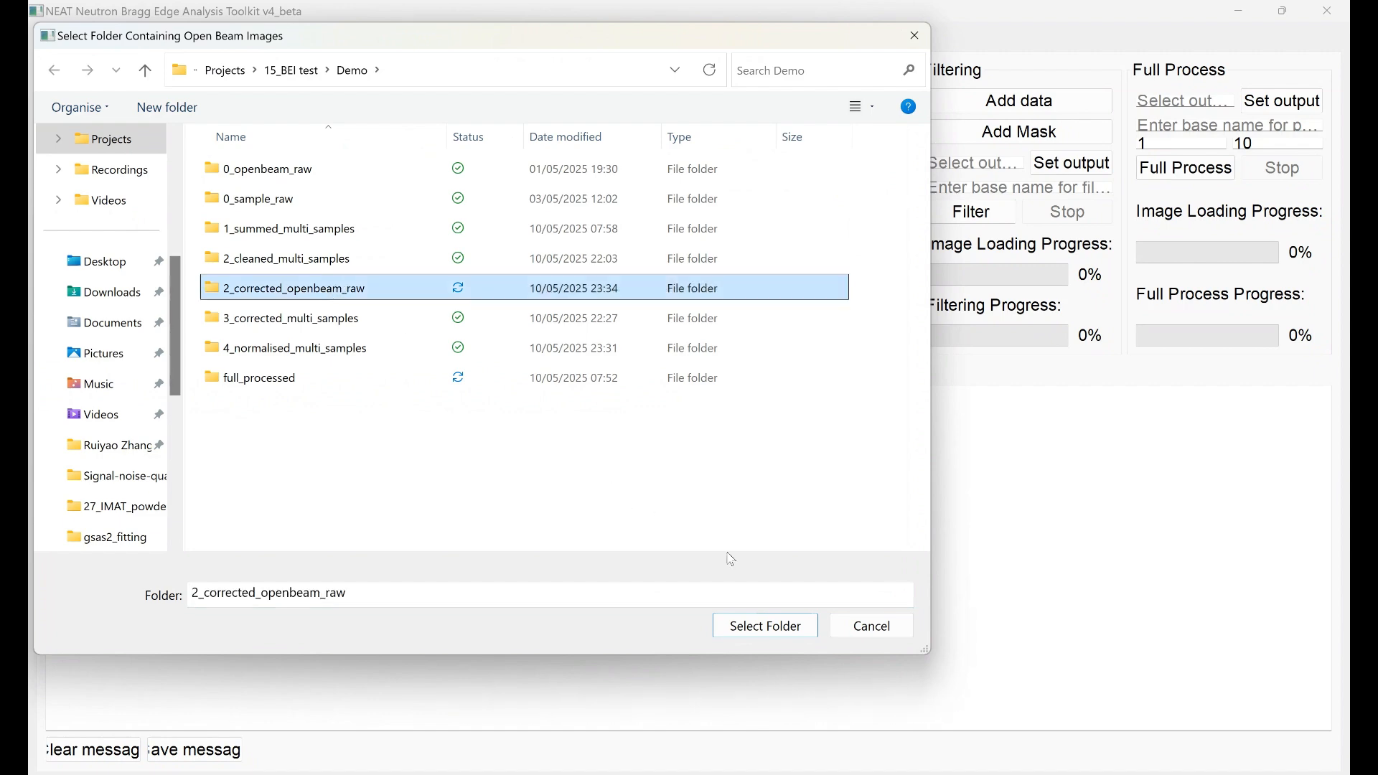
left_click(765, 626)
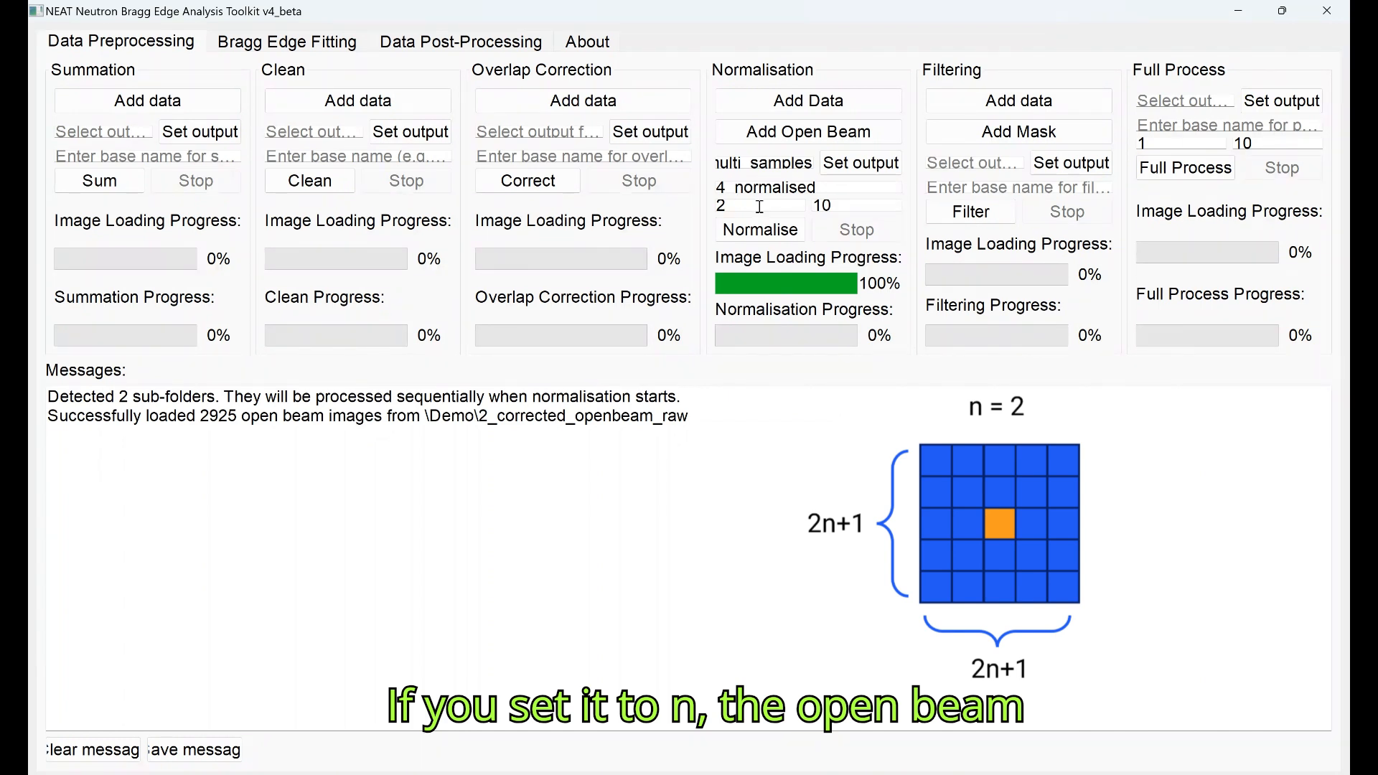
- Start the batch normalisation of the loaded sample datasets
mouse_move(760, 207)
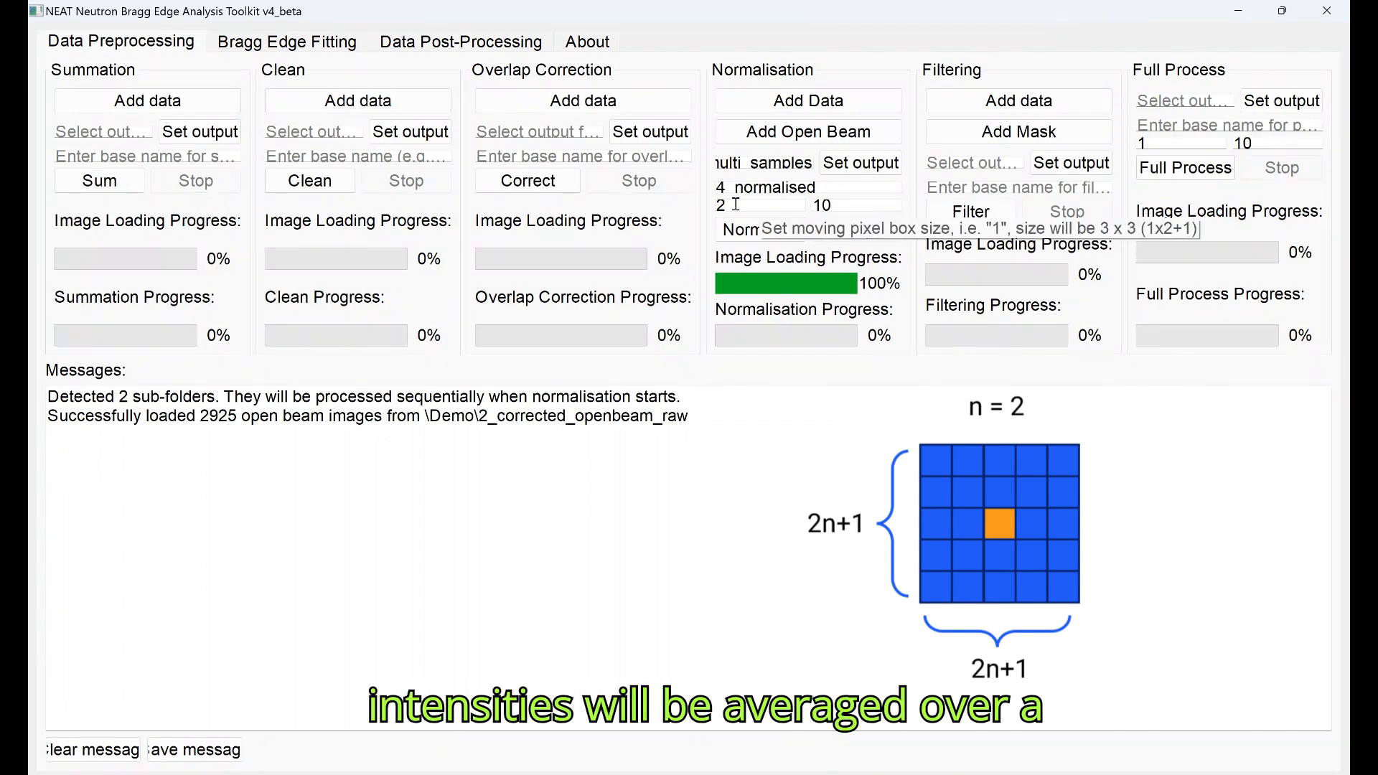
mouse_move(860, 205)
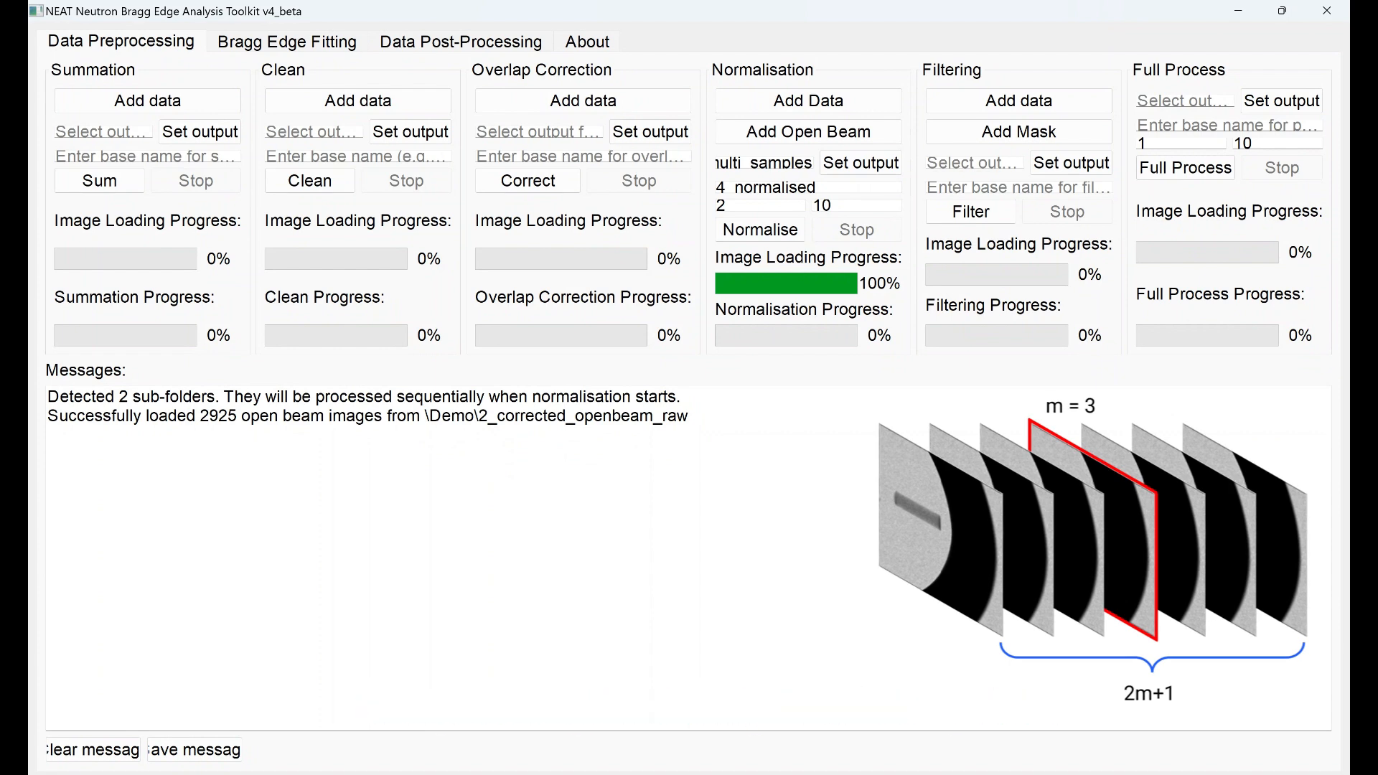
left_click(803, 231)
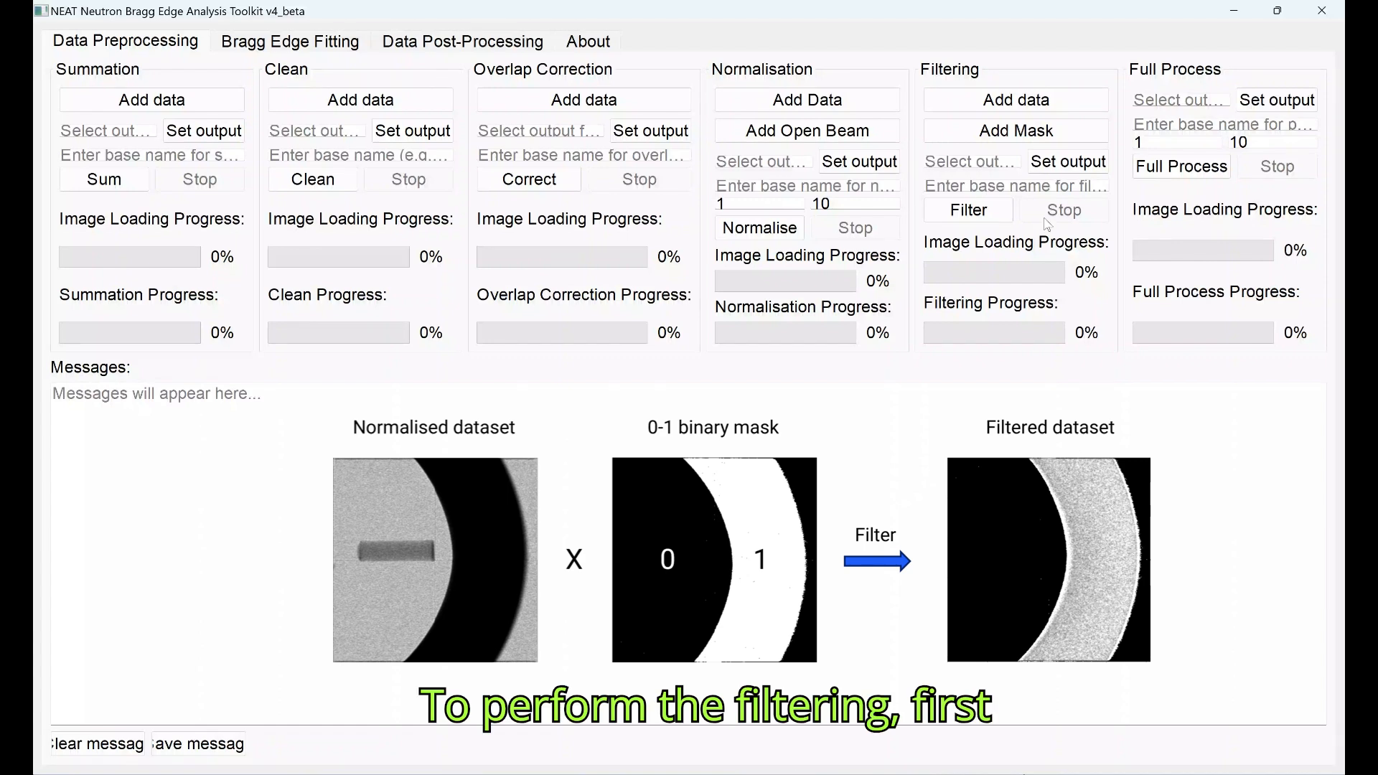
- Load normalised_Corrected_outlier_removed_Summed_0_sample1_raw from 4_normalised_multi_samples as the Filtering data and mask.fits as its mask
left_click(1007, 100)
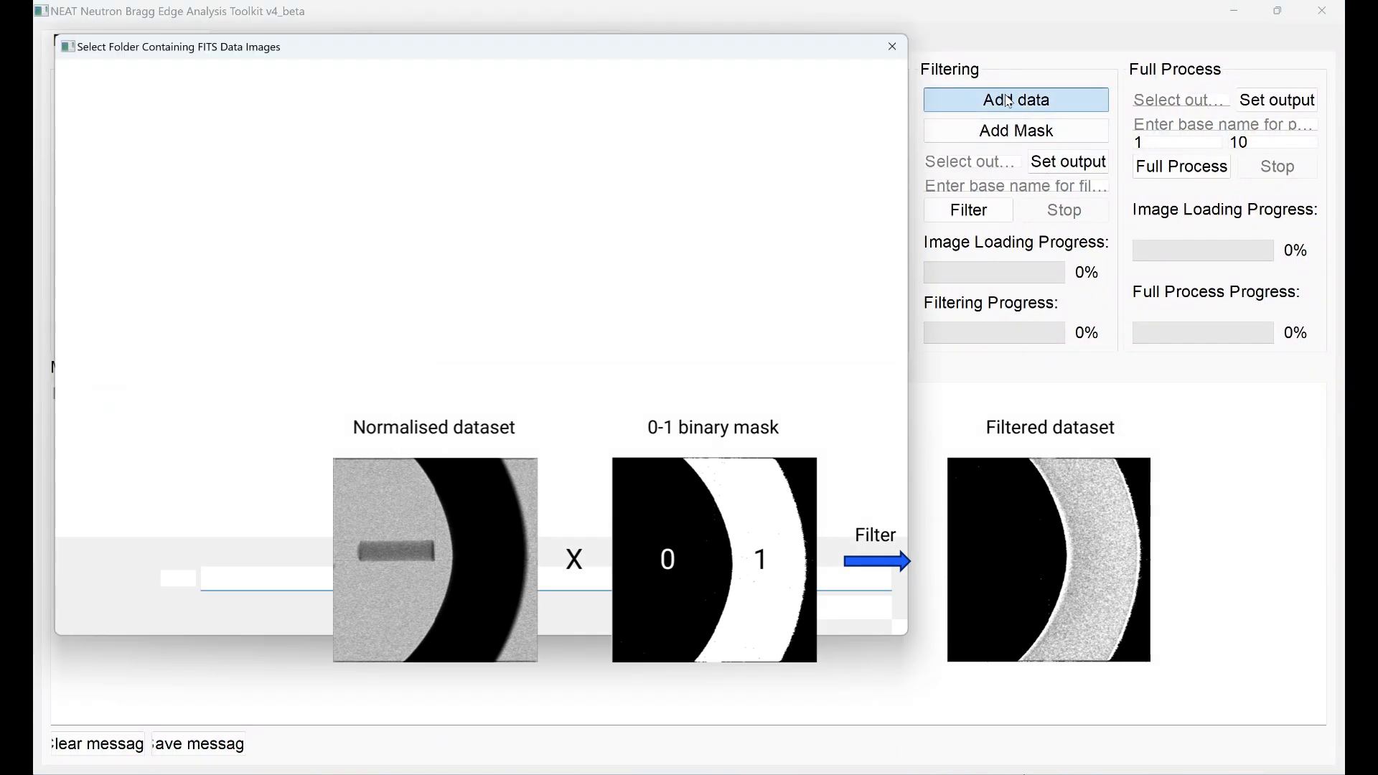
double_click(375, 344)
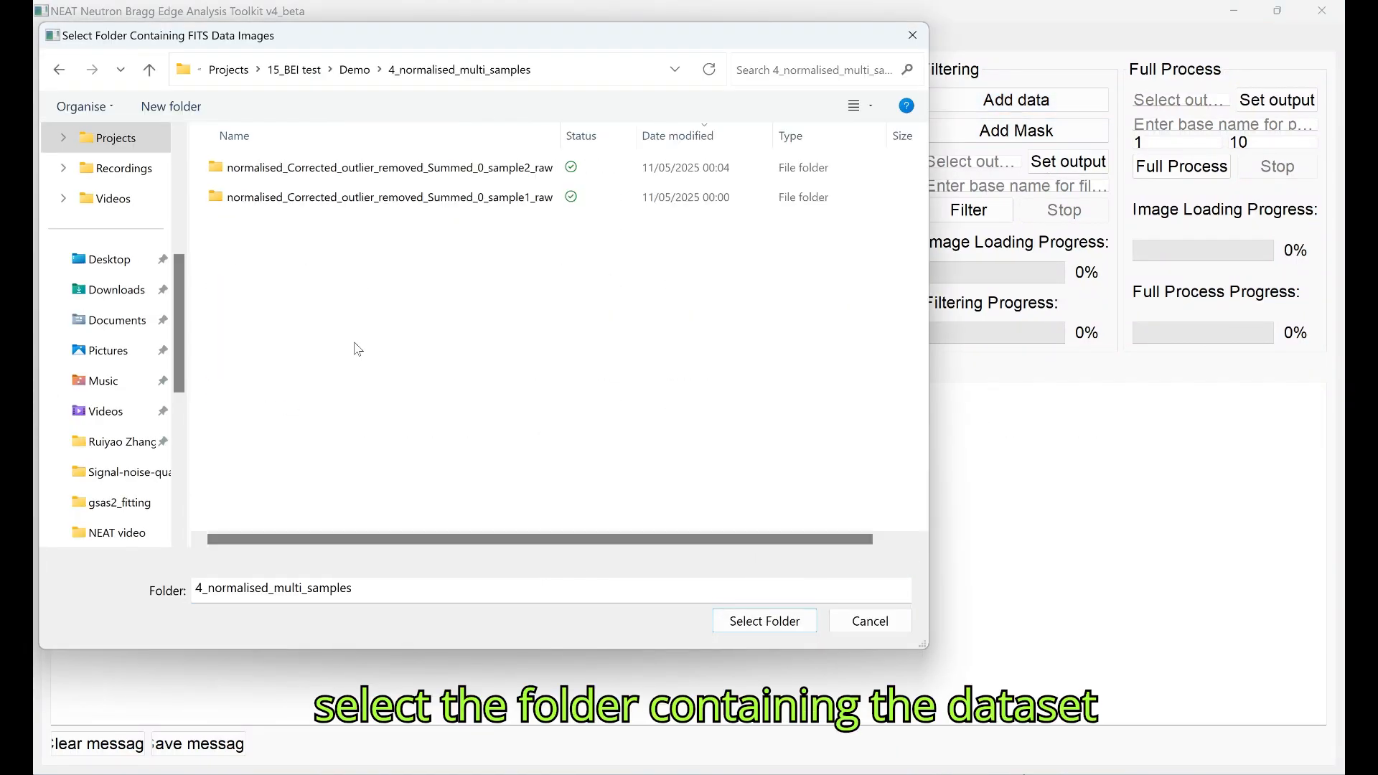
left_click(441, 195)
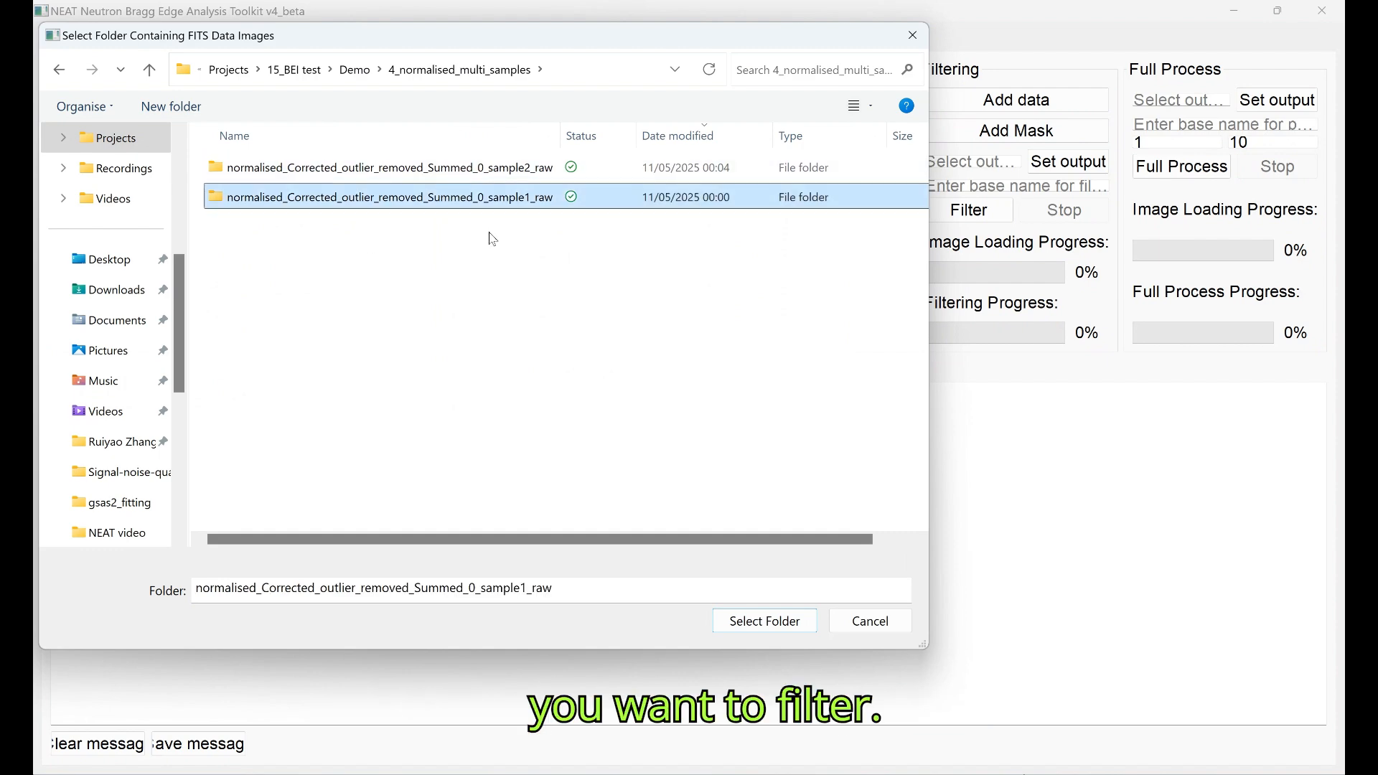
left_click(765, 621)
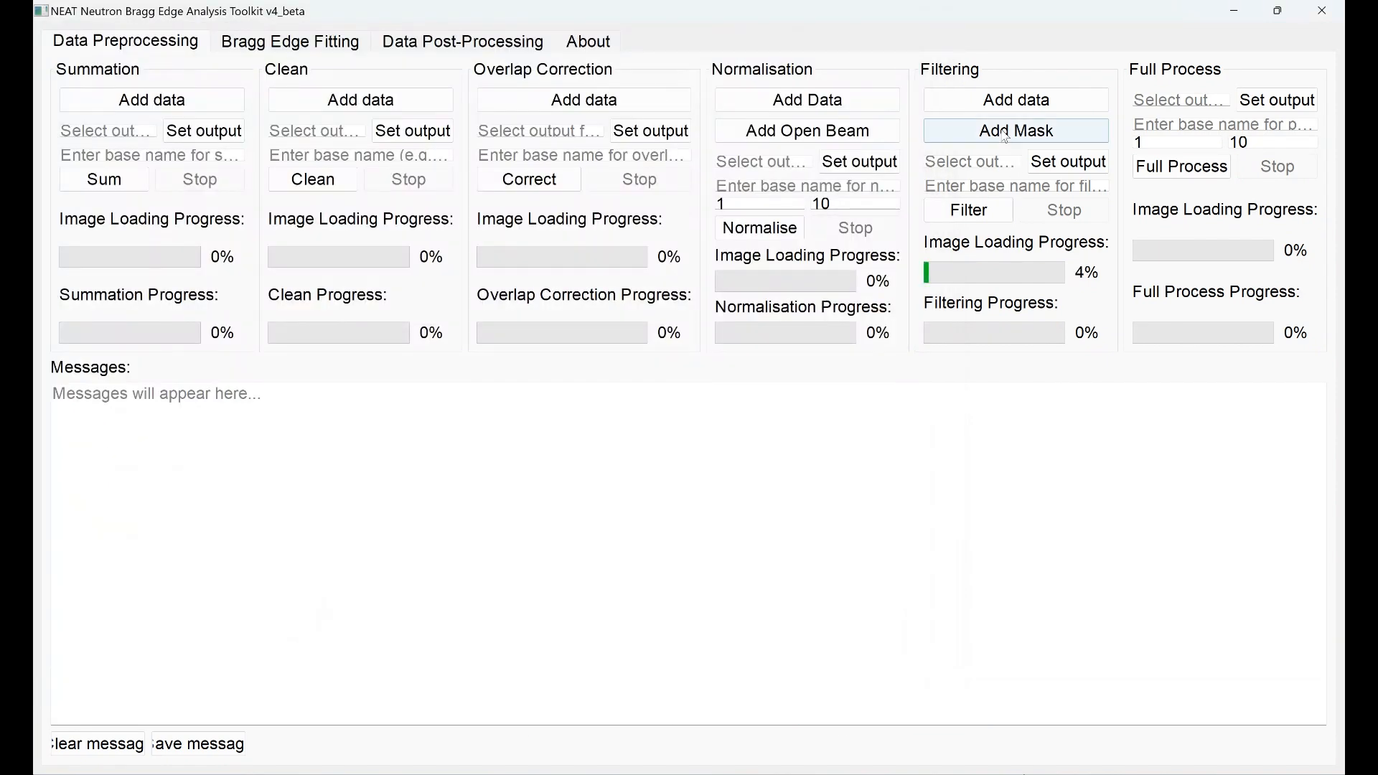
left_click(1005, 135)
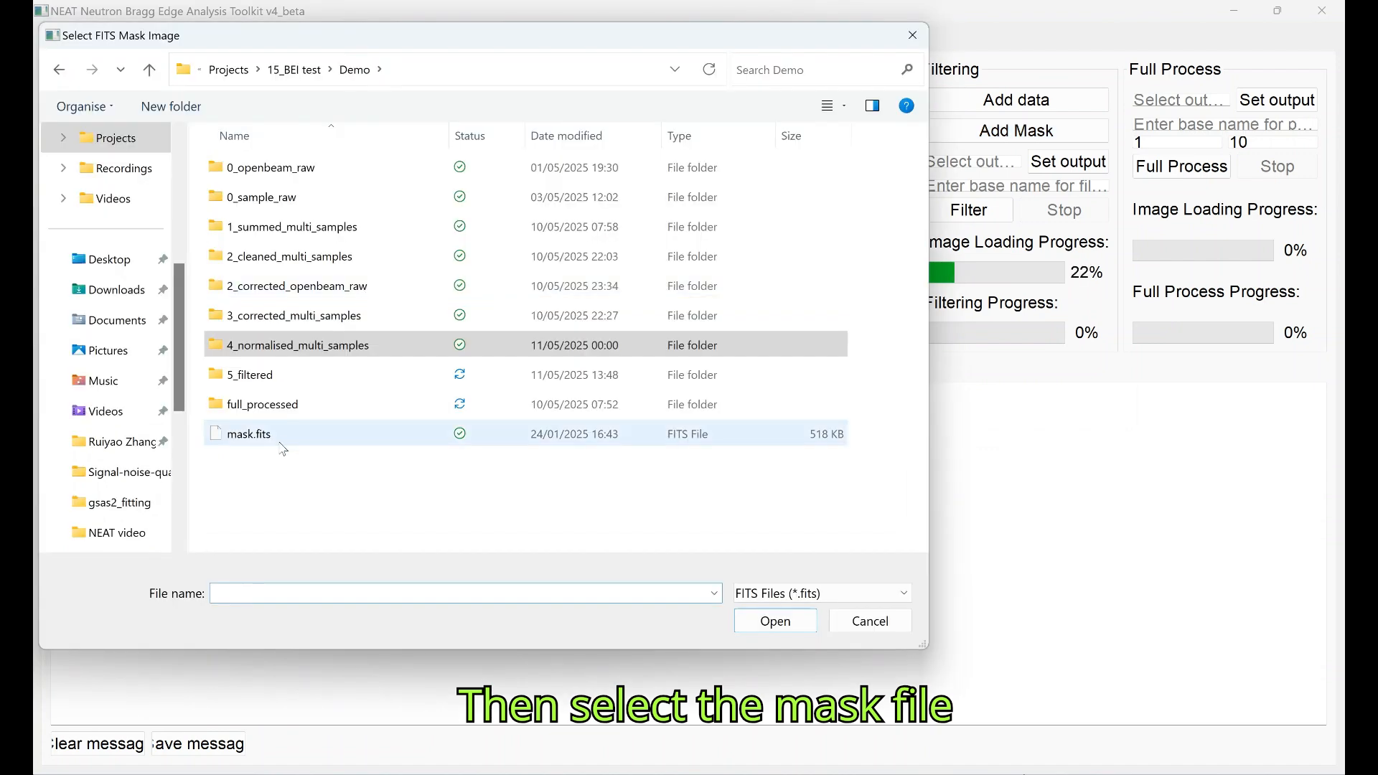
left_click(249, 434)
left_click(774, 623)
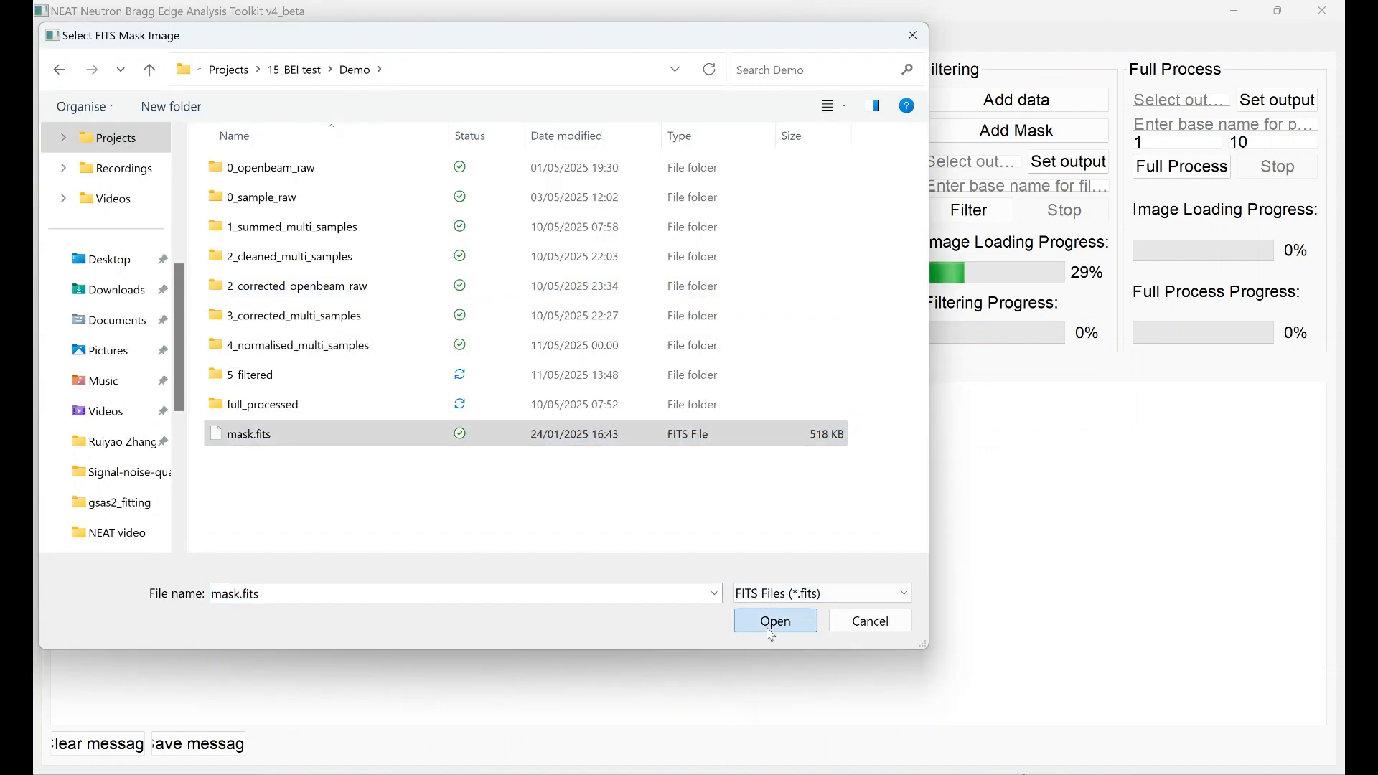
- Set 5_filtered in the Demo folder as the output folder for Filtering
left_click(1053, 163)
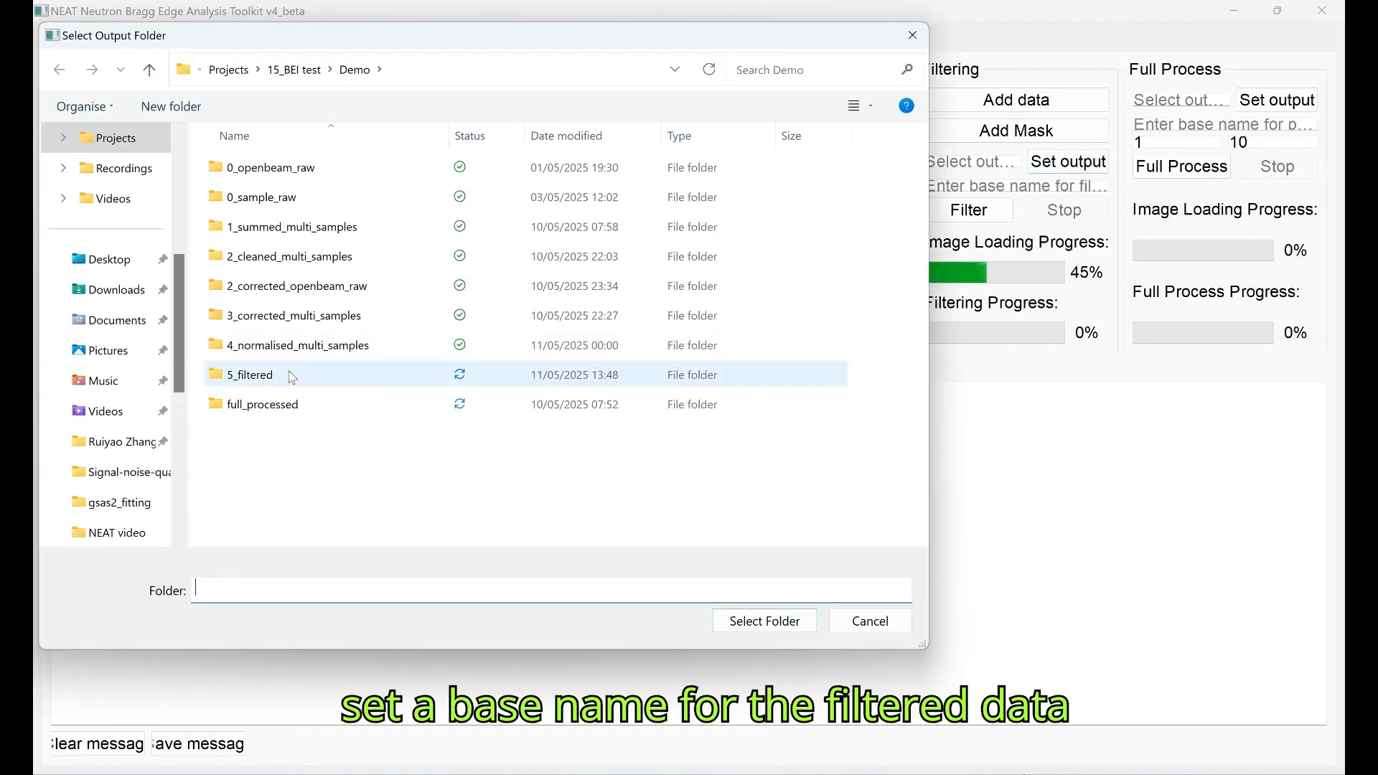
left_click(292, 377)
left_click(752, 623)
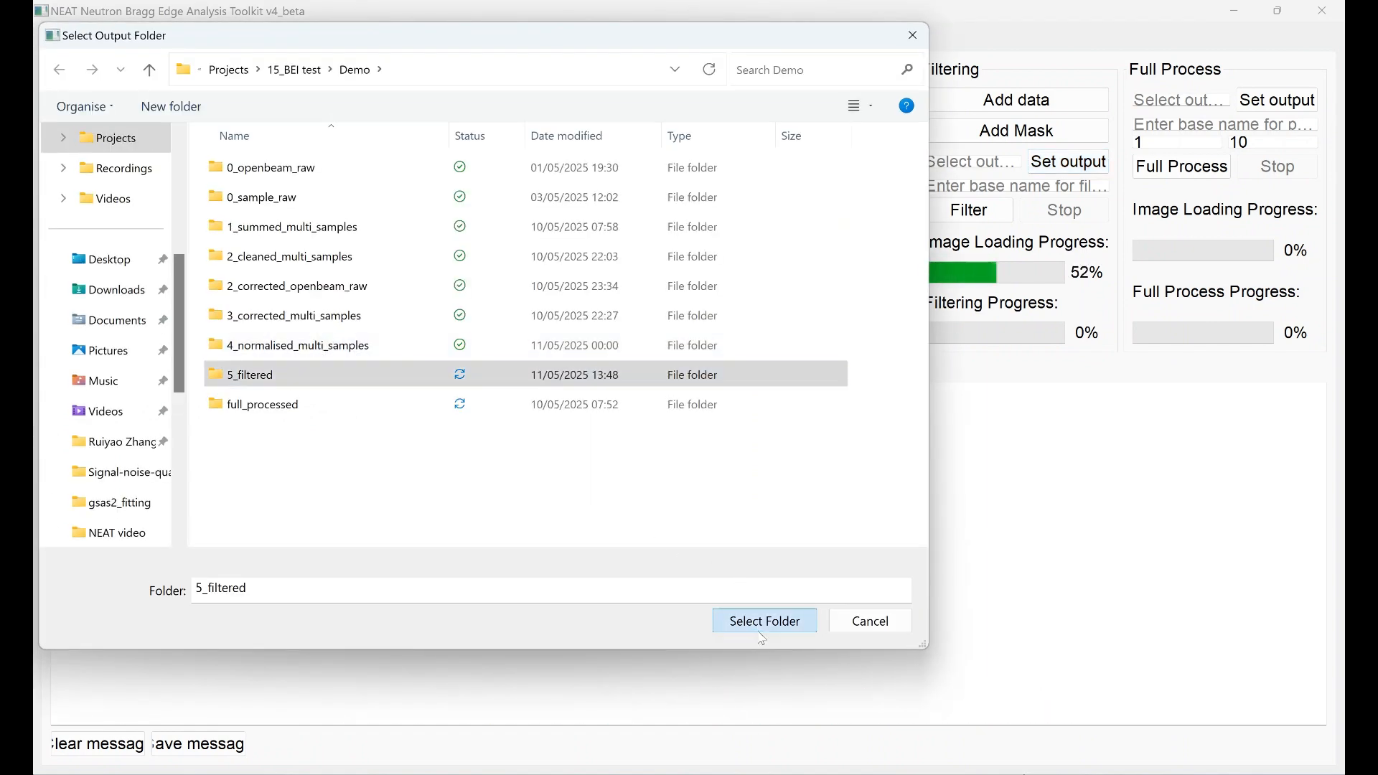
- Set the Filtering base name to "5_filtered" and start filtering the loaded dataset
left_click(980, 187)
type("5_filter")
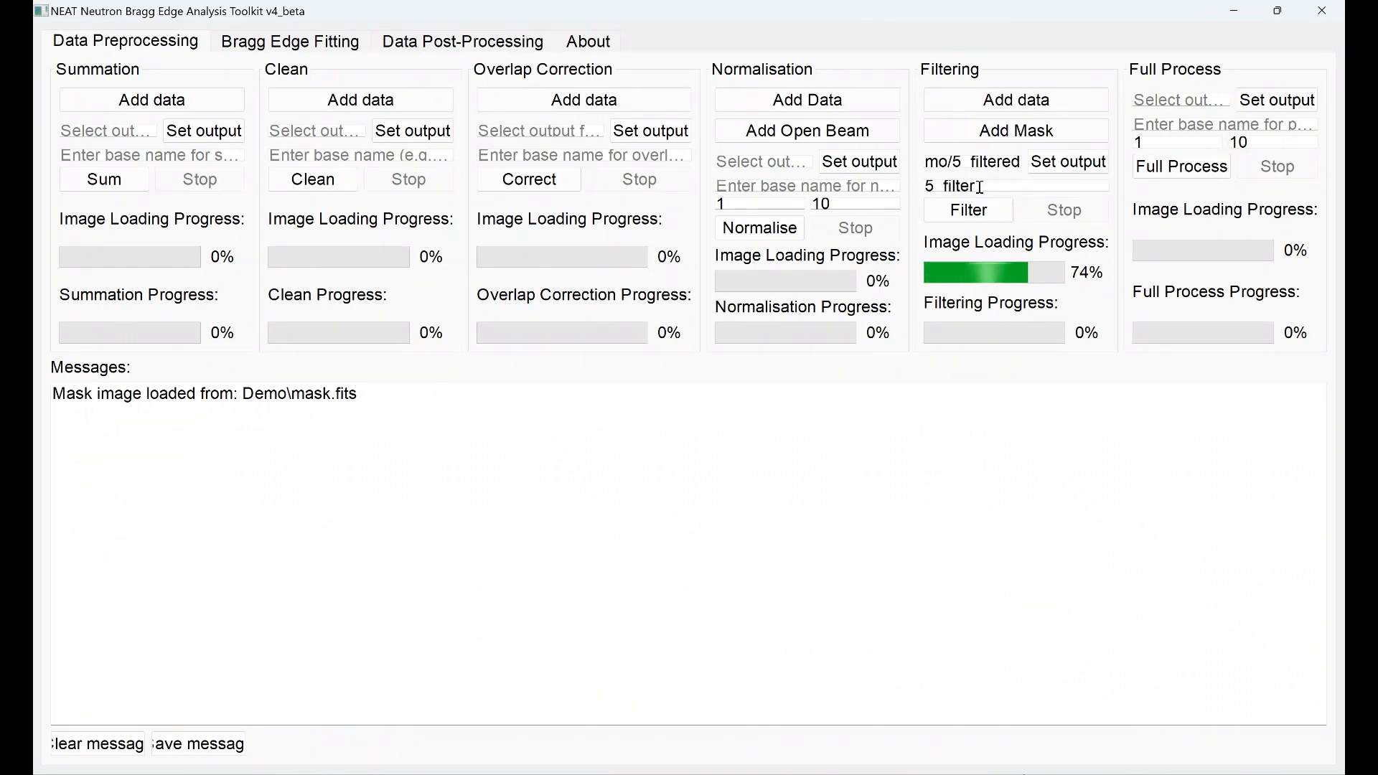
type("ed")
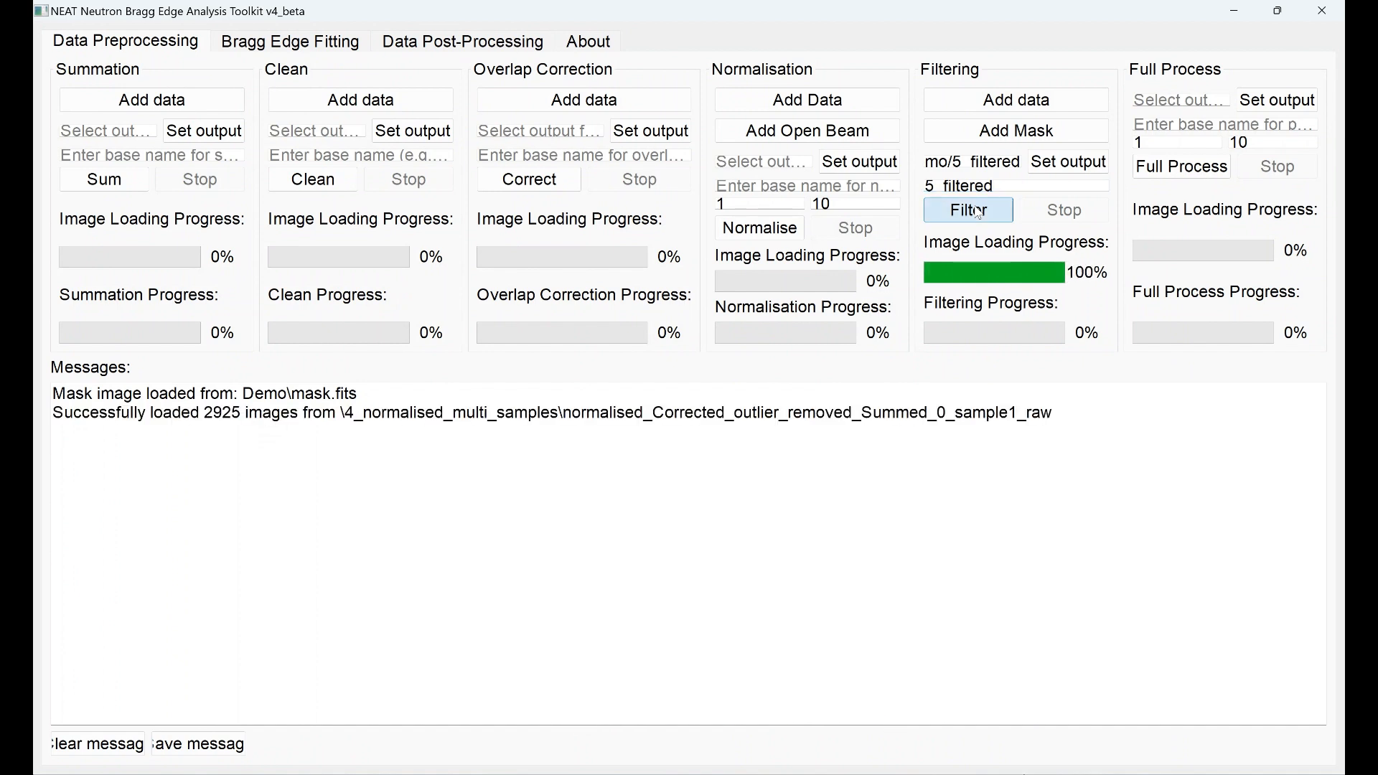
left_click(979, 212)
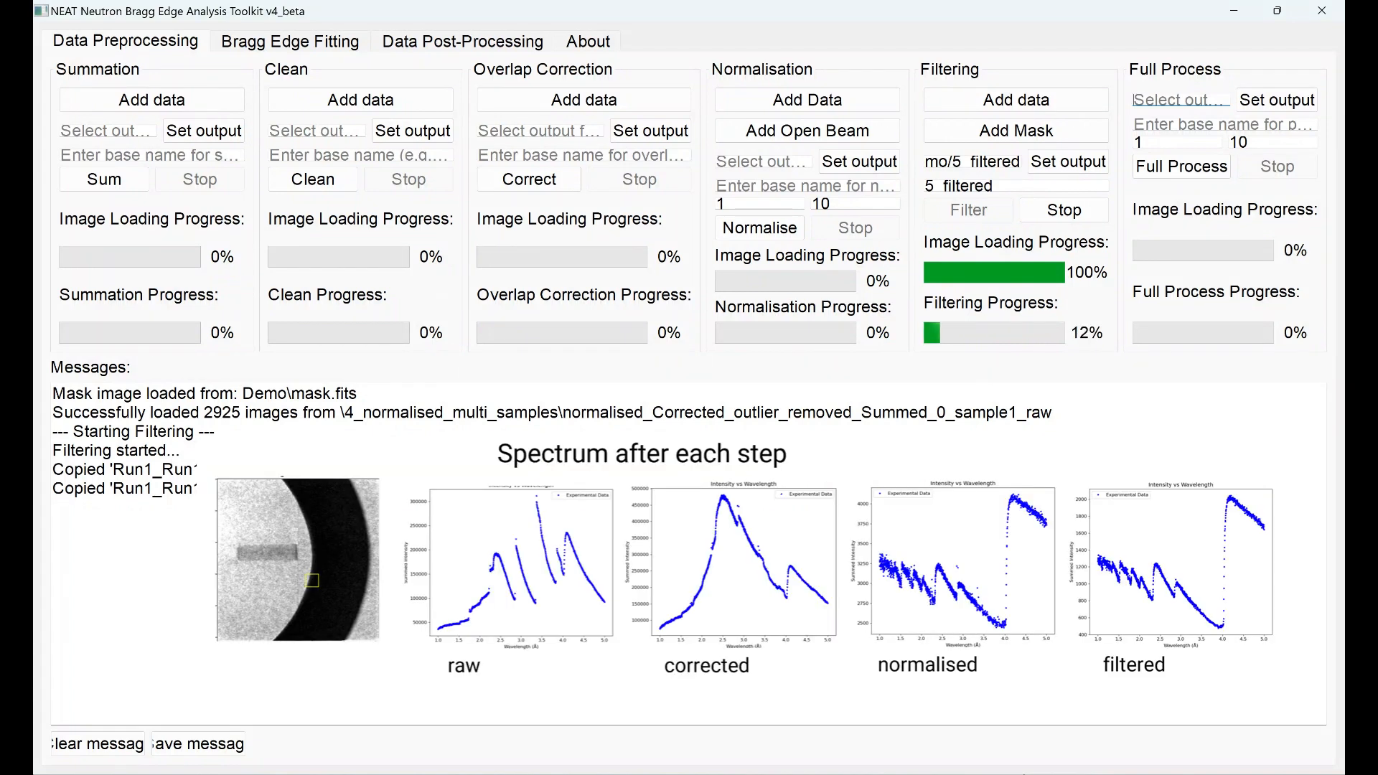